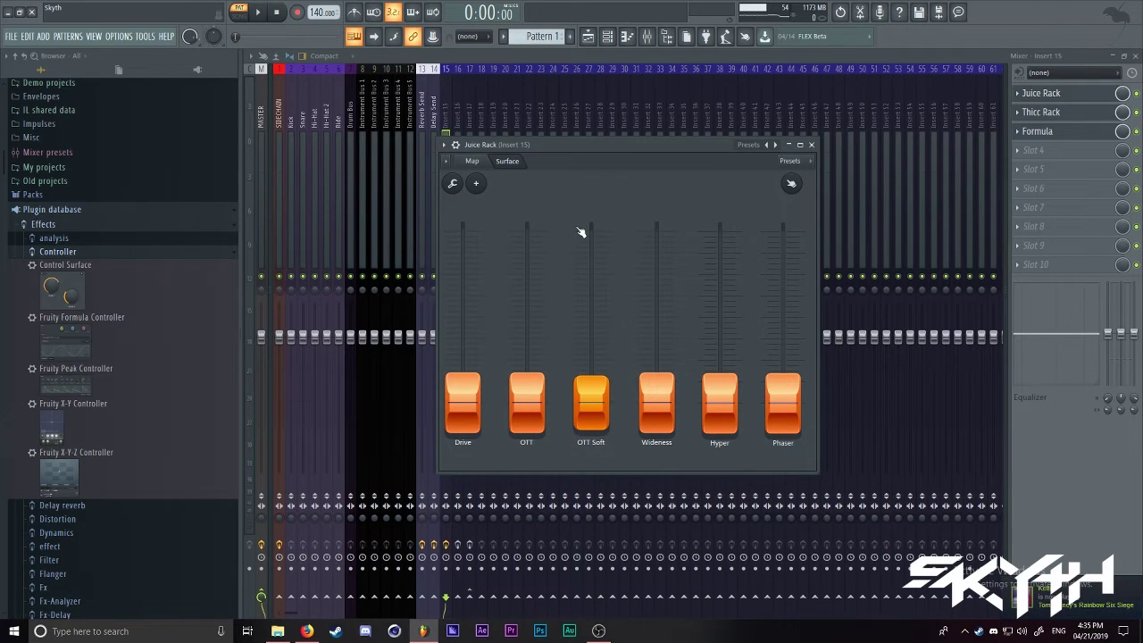
drag(593, 148, 469, 216)
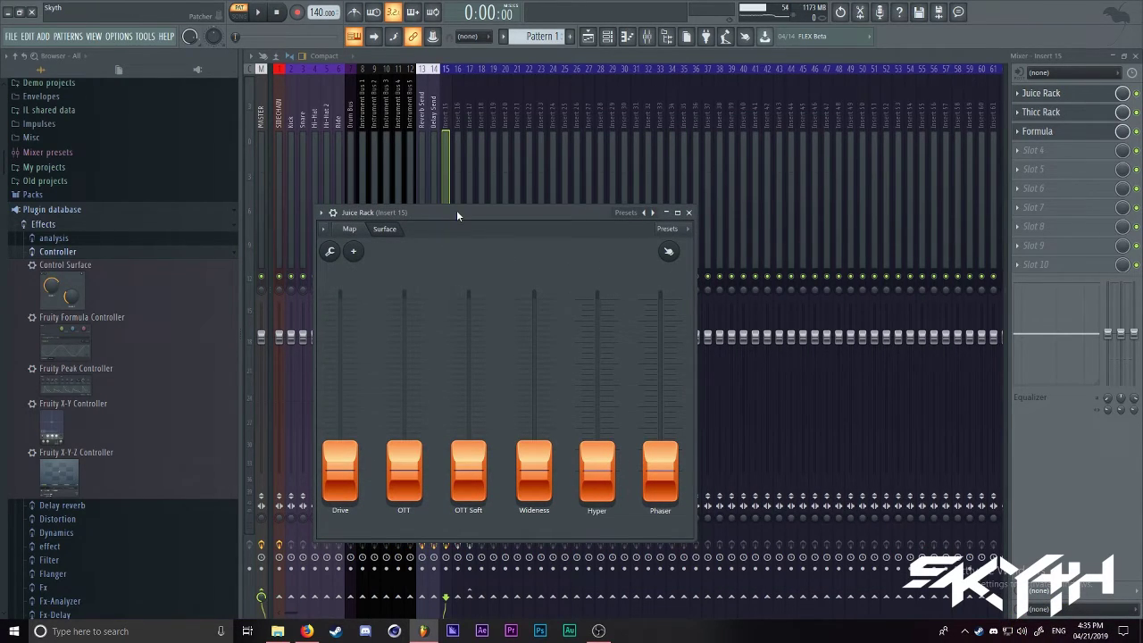
drag(456, 213, 636, 149)
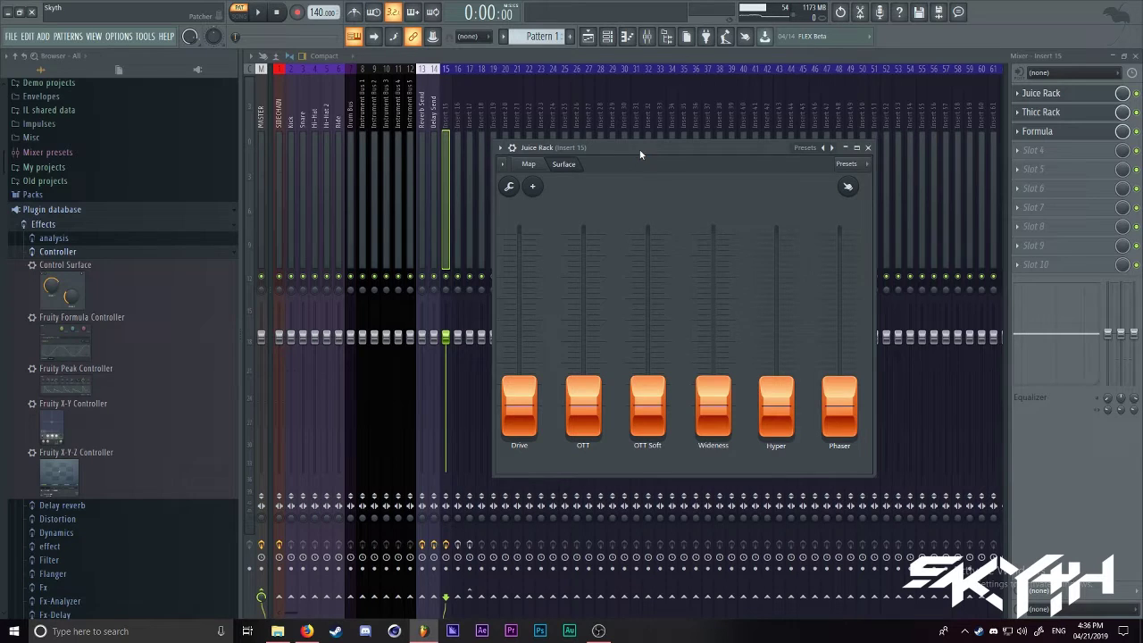
drag(635, 155, 656, 187)
Step: Disable the Juice Rack and Thicc Rack effects on mixer Insert 15
click(1135, 93)
click(1135, 112)
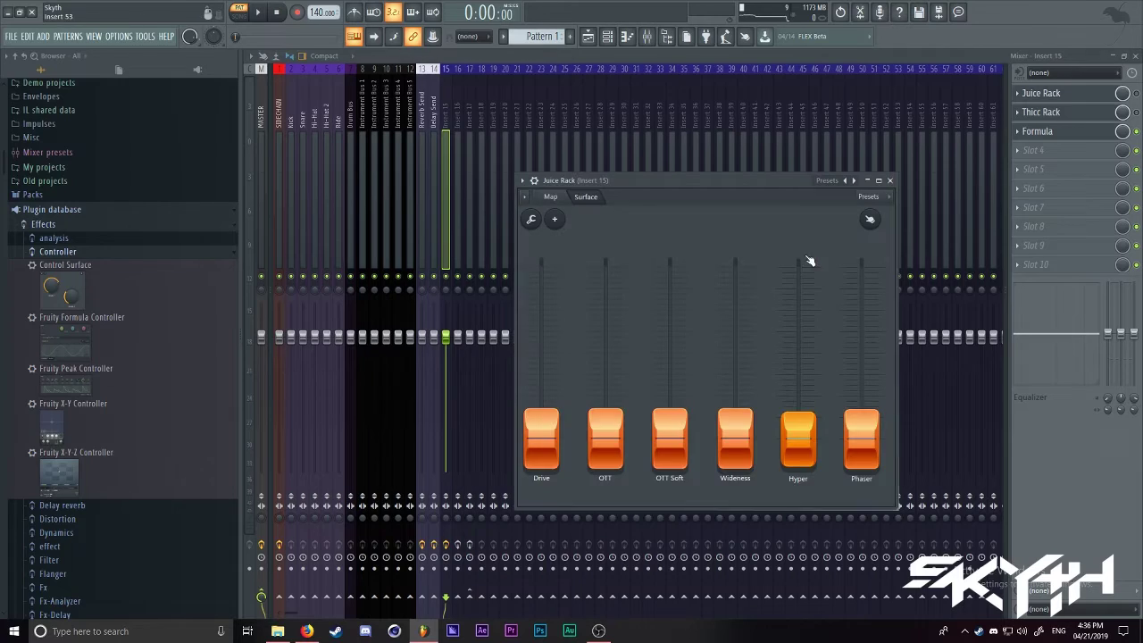
Step: Add a Fruity Formula Controller to the Formula patch on Insert 15 and set its formula to b*c+(1-c)*a
click(1043, 131)
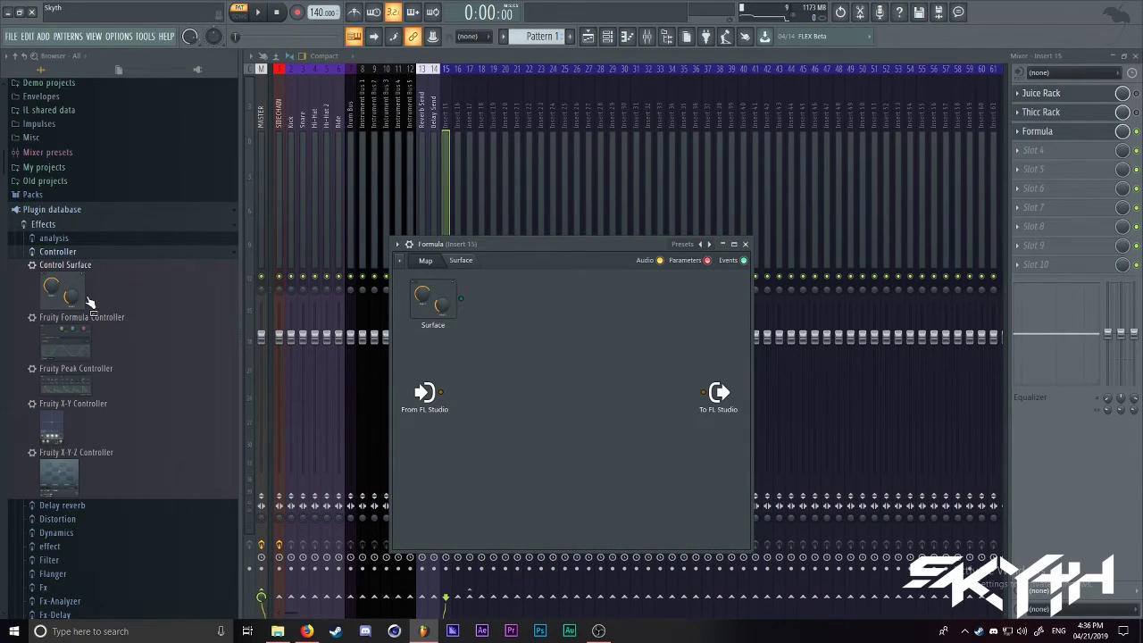
drag(112, 317, 561, 367)
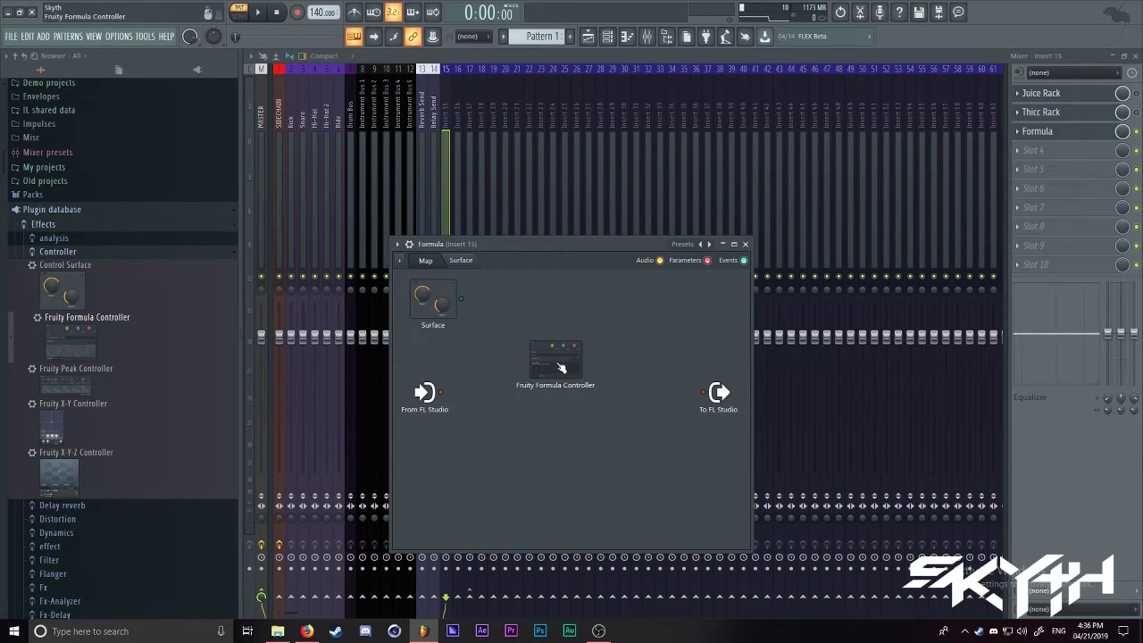
double_click(560, 367)
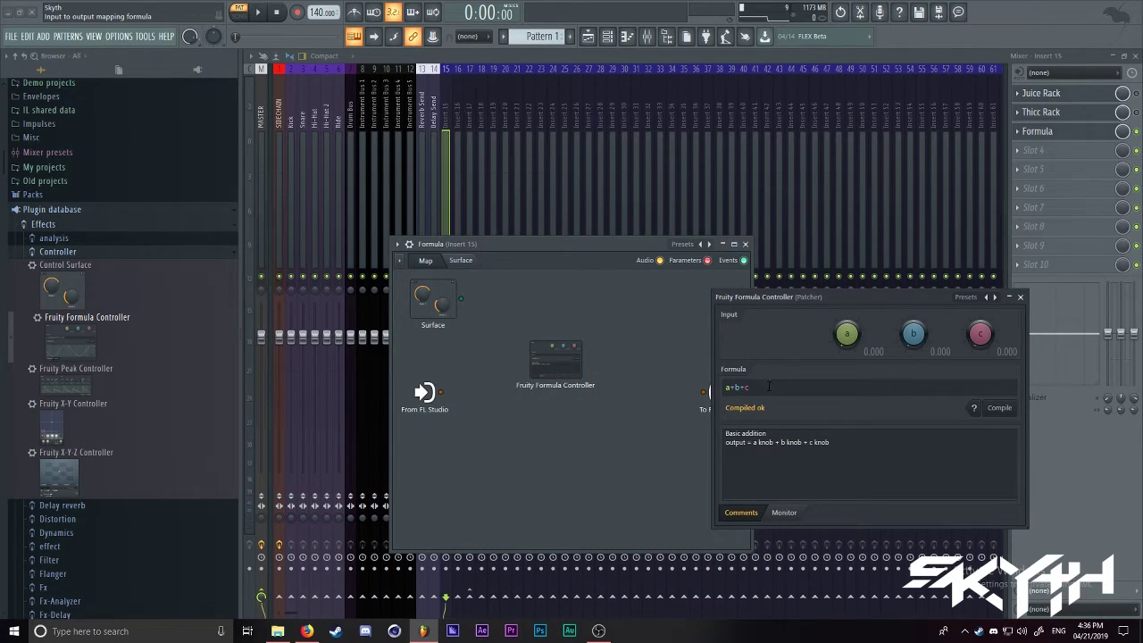
drag(837, 298, 732, 244)
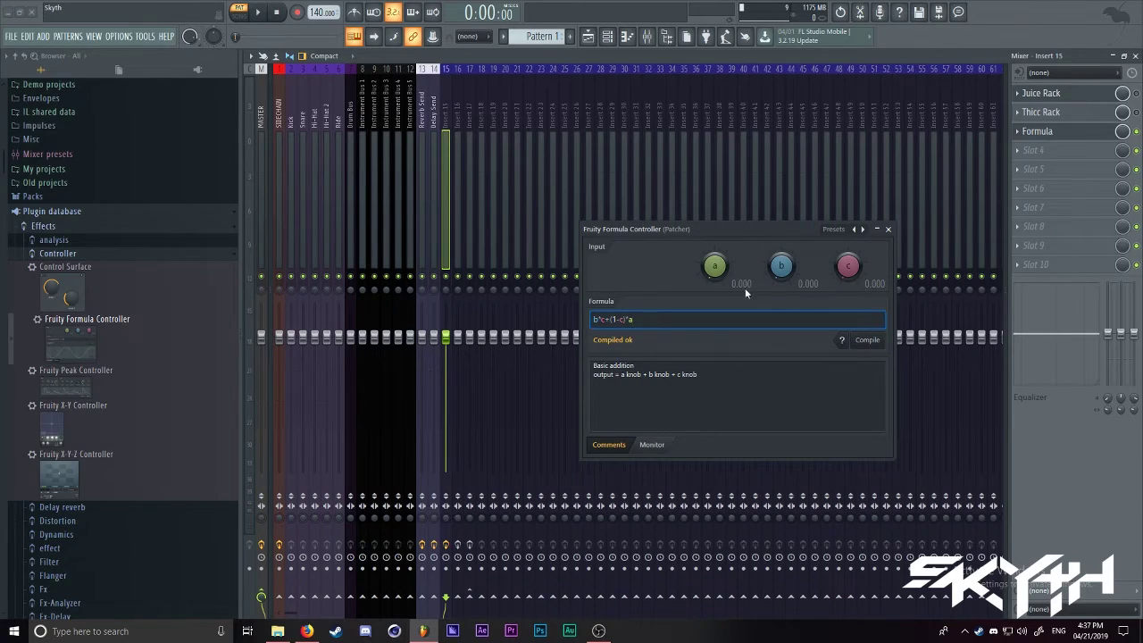
Step: Set the formula controller's input a to 0.5 and input b to 1
drag(716, 268, 716, 249)
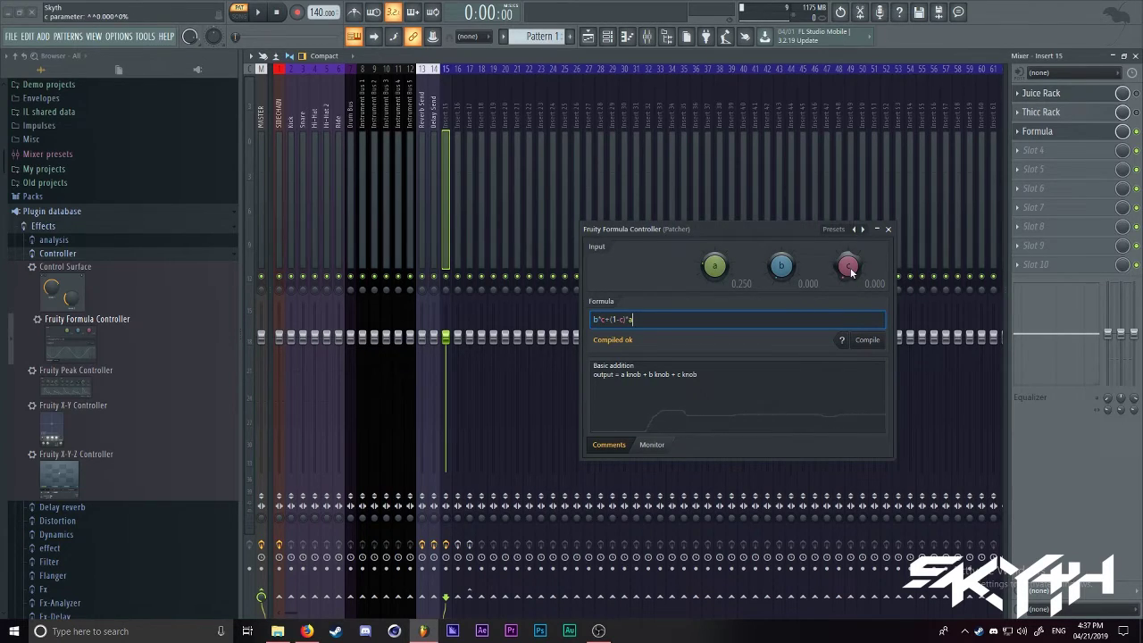
drag(782, 267, 847, 234)
drag(852, 275, 852, 292)
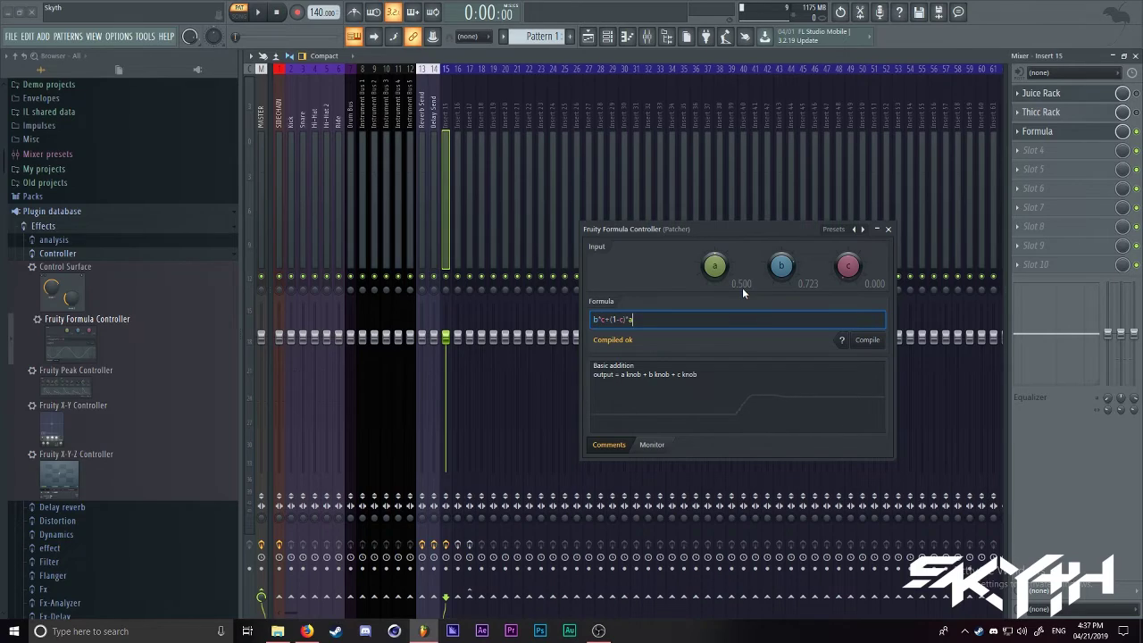
drag(784, 269, 784, 250)
Step: Monitor the formula's output graph while sweeping input c up to 1 and back to 0
click(649, 444)
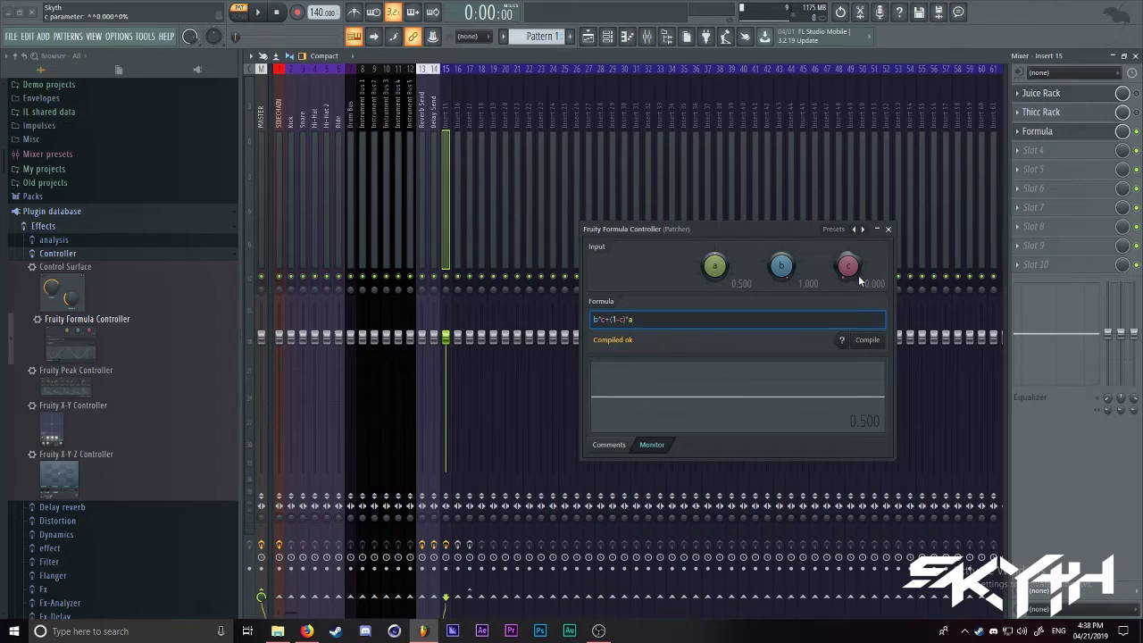
drag(848, 265, 848, 206)
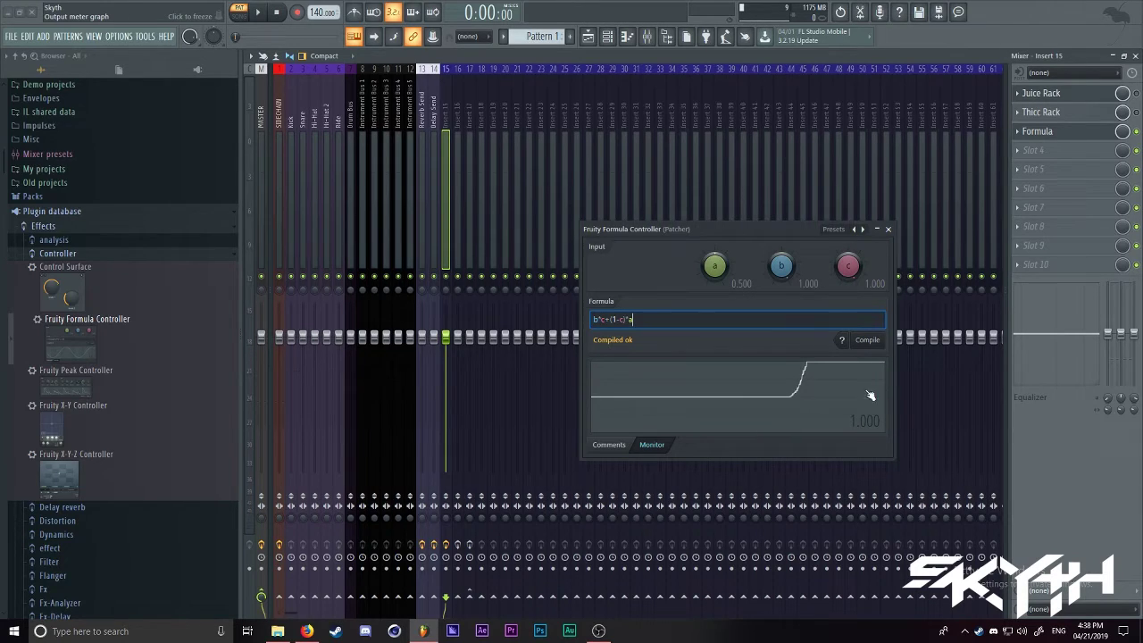
drag(854, 272, 855, 308)
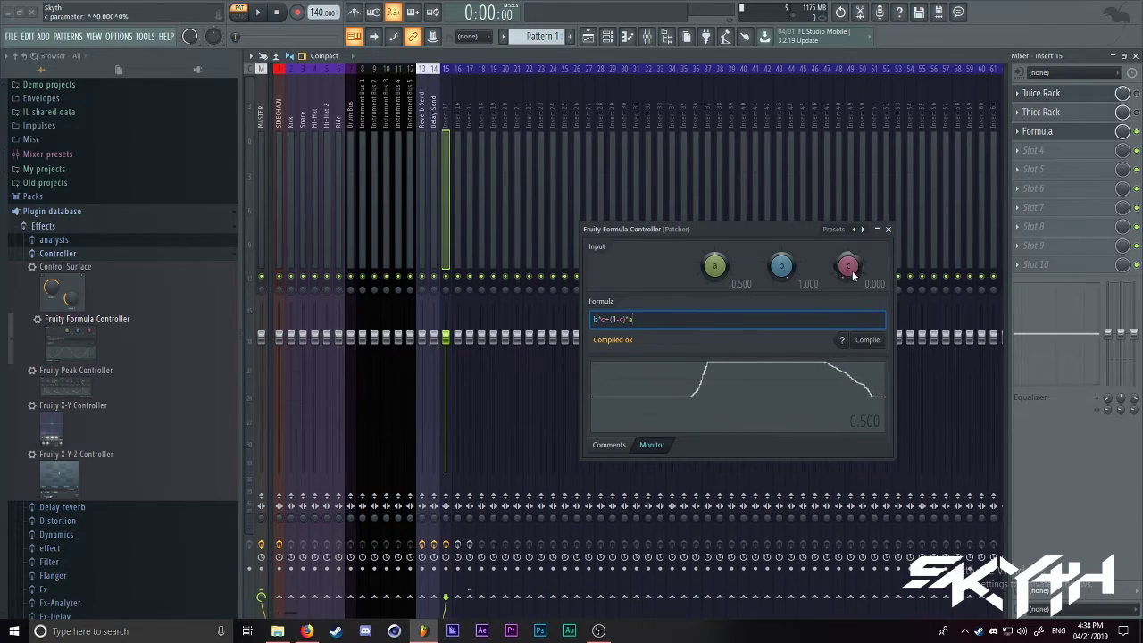
Step: Open the first Serum channel and assign LFO 1 to oscillator B's wavetable position with a modulation amount of 25
click(607, 36)
drag(646, 228, 716, 402)
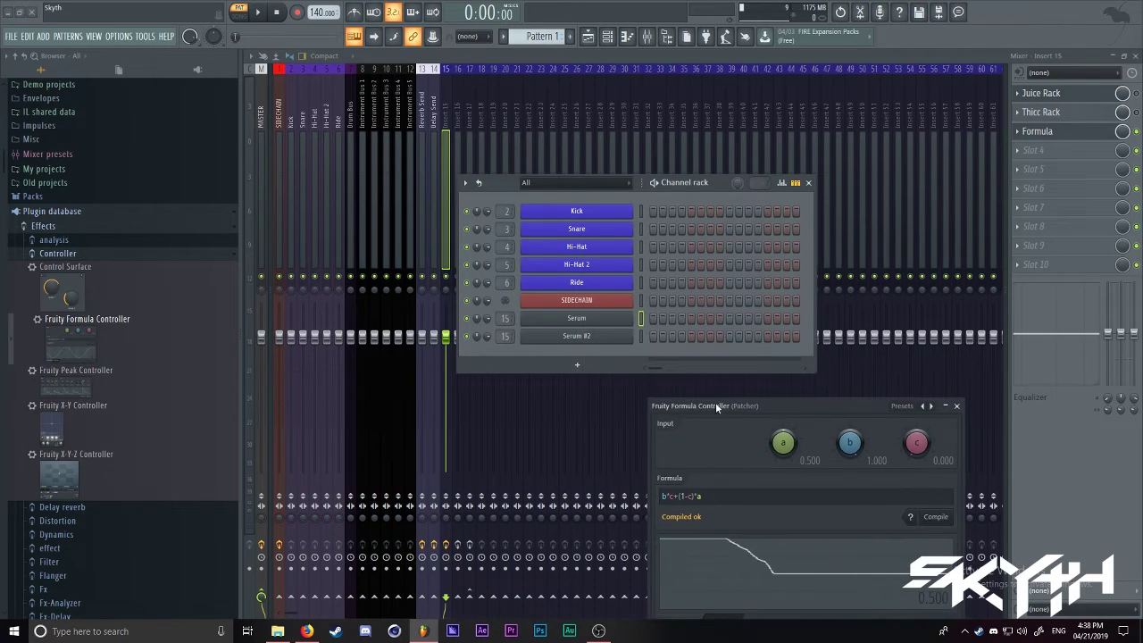
click(579, 319)
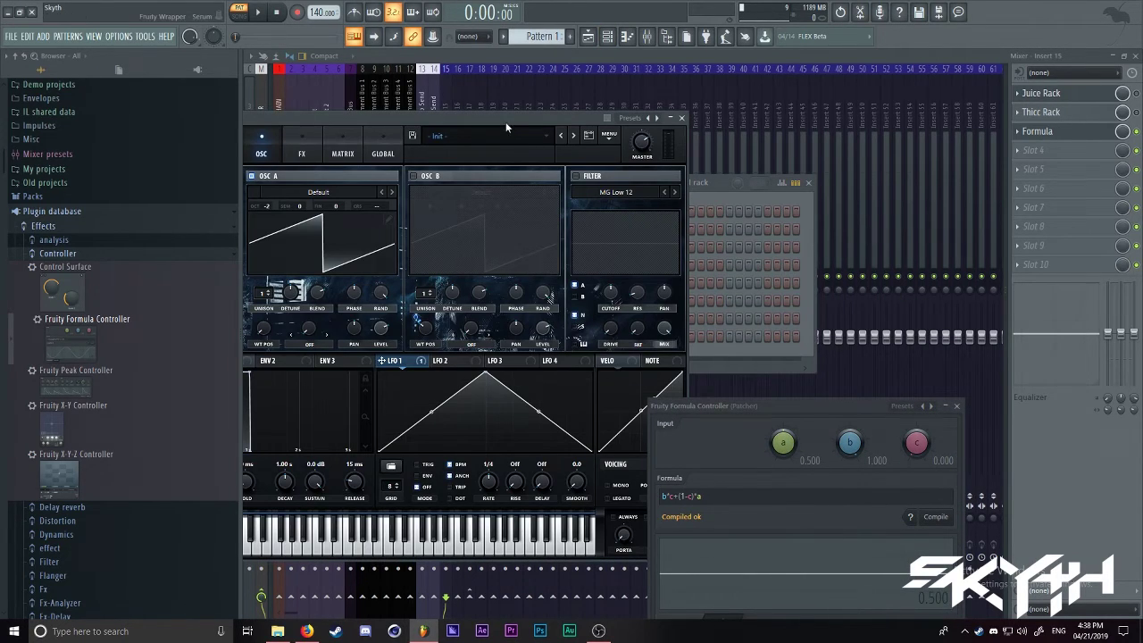
right_click(537, 285)
click(485, 325)
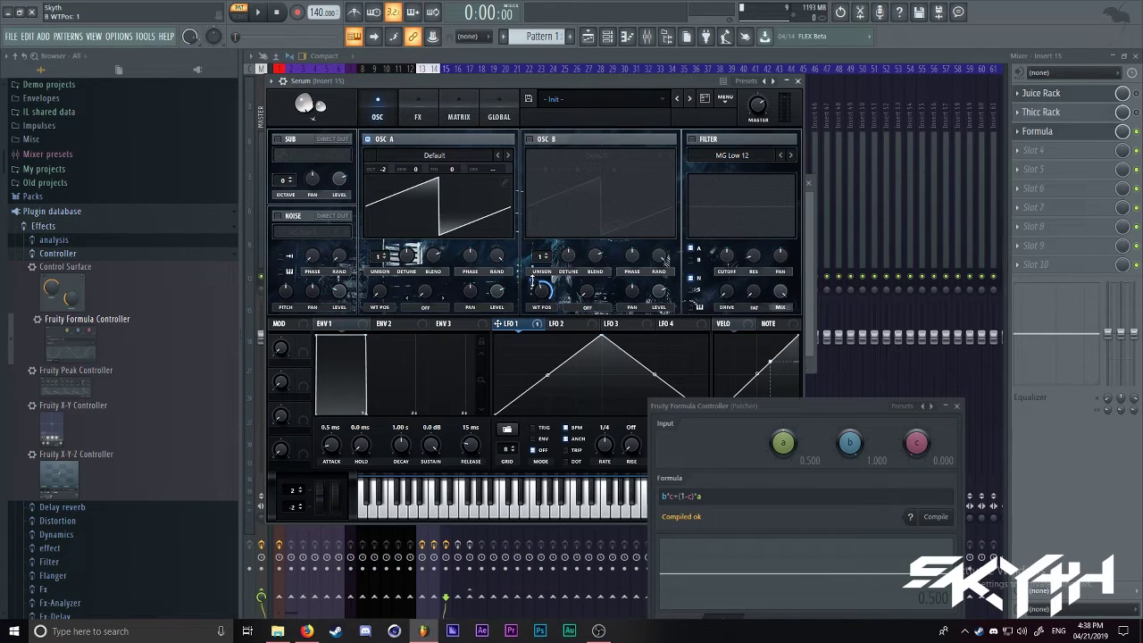
drag(533, 281, 531, 295)
Step: Examine which modulators are assigned to oscillator B's wavetable position in Serum
right_click(542, 297)
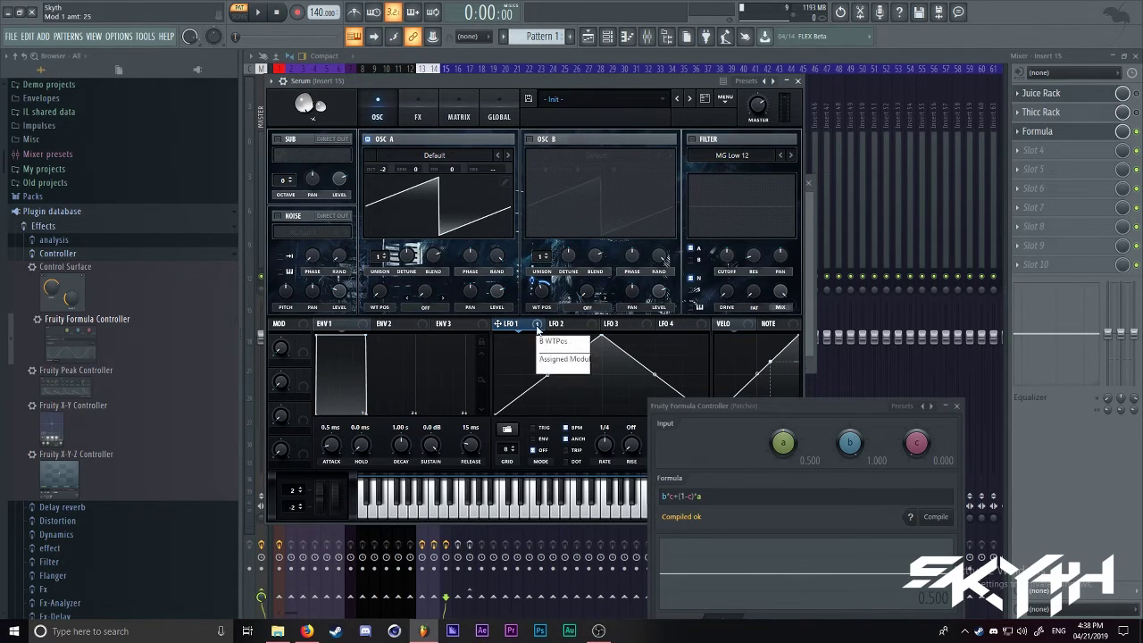
click(537, 317)
right_click(547, 289)
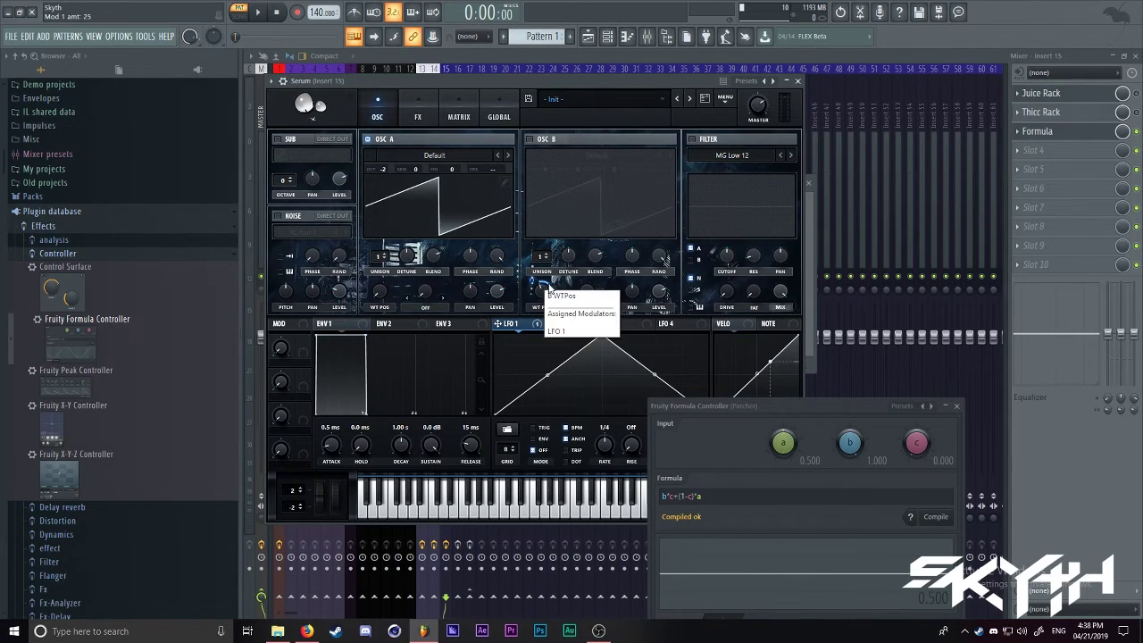
click(546, 288)
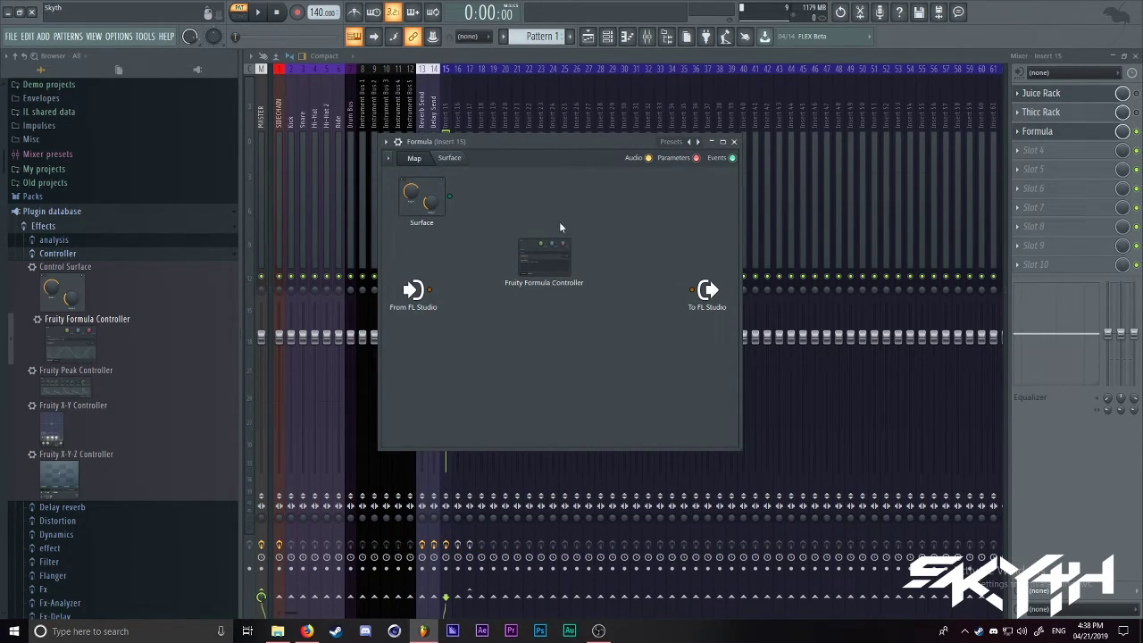
Step: Add a slider to the Formula patch's control surface and leave surface editing
click(449, 158)
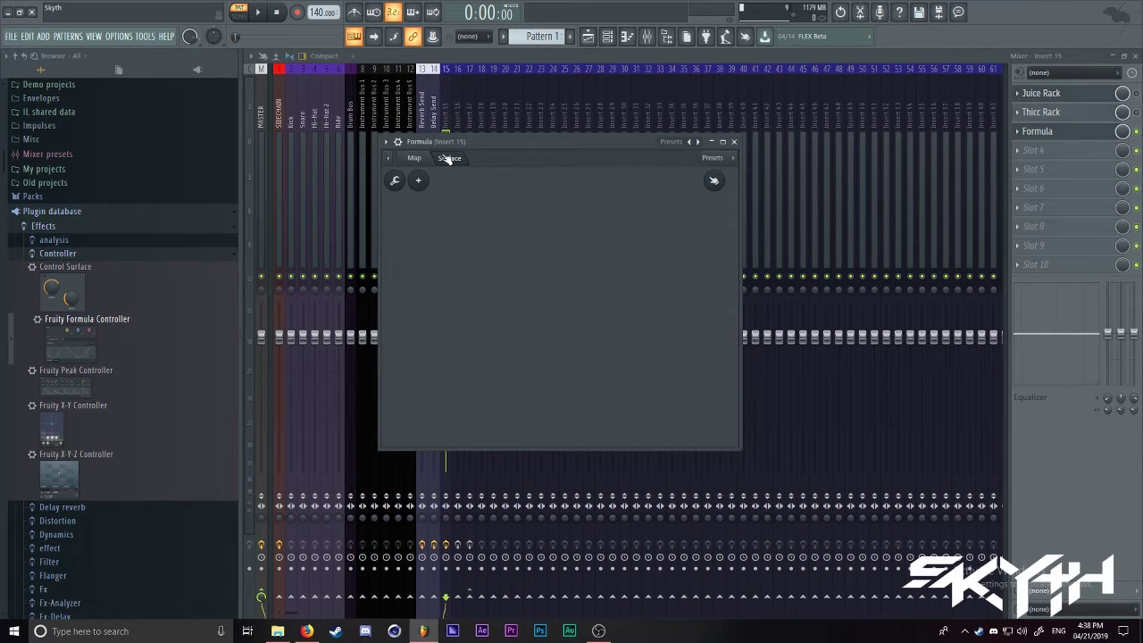
right_click(462, 278)
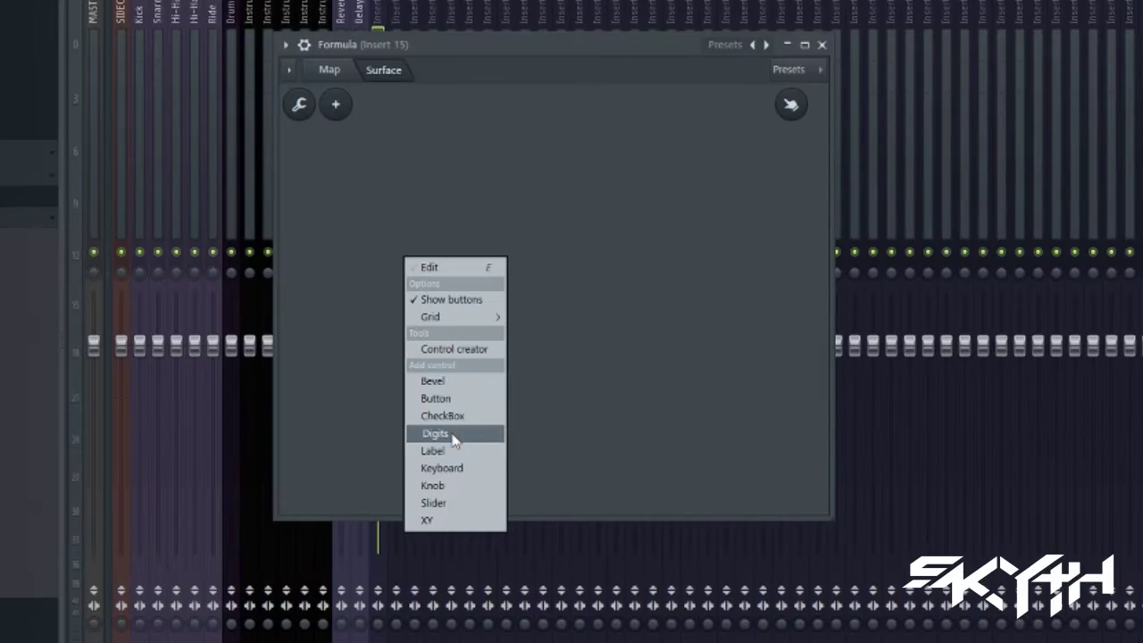
click(482, 439)
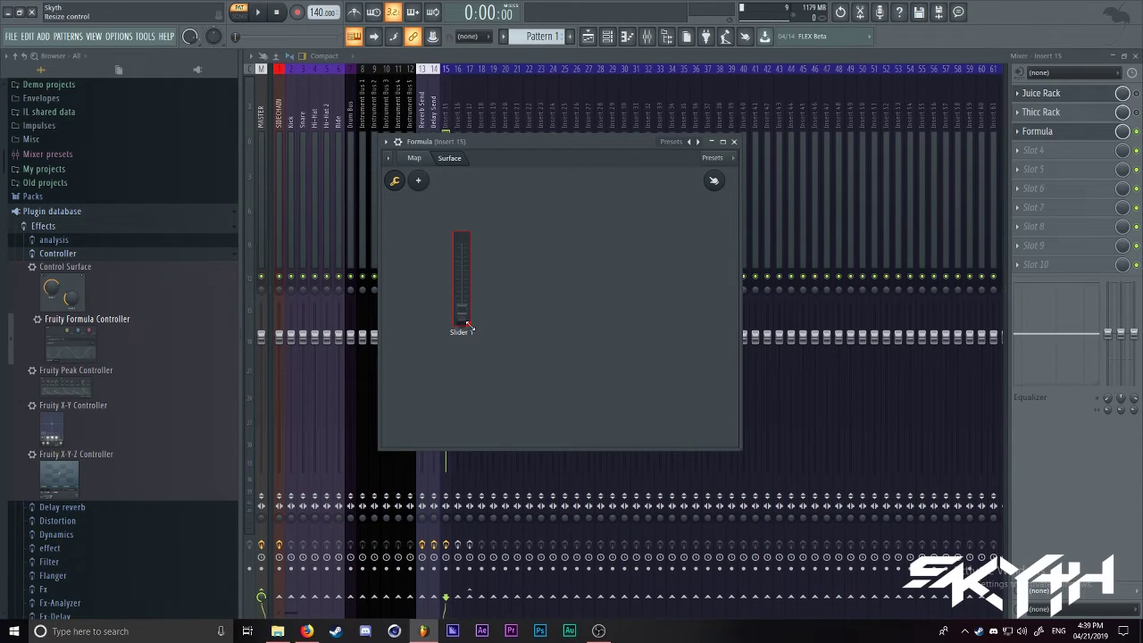
click(713, 181)
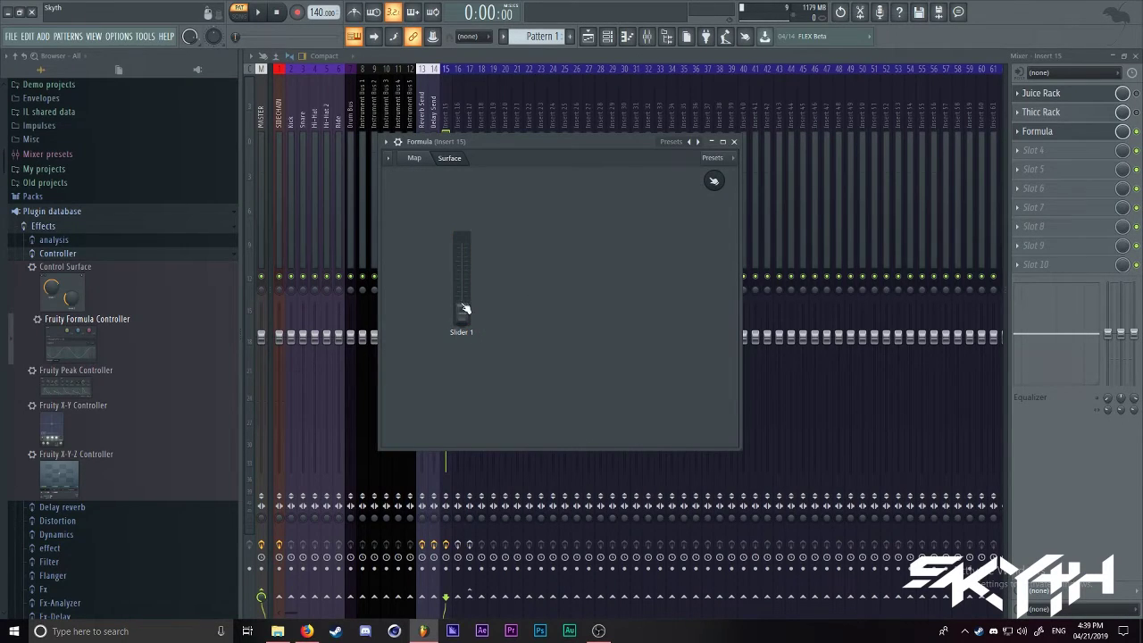
Step: Enable the c parameter as an input on the Fruity Formula Controller in the patch map
click(414, 159)
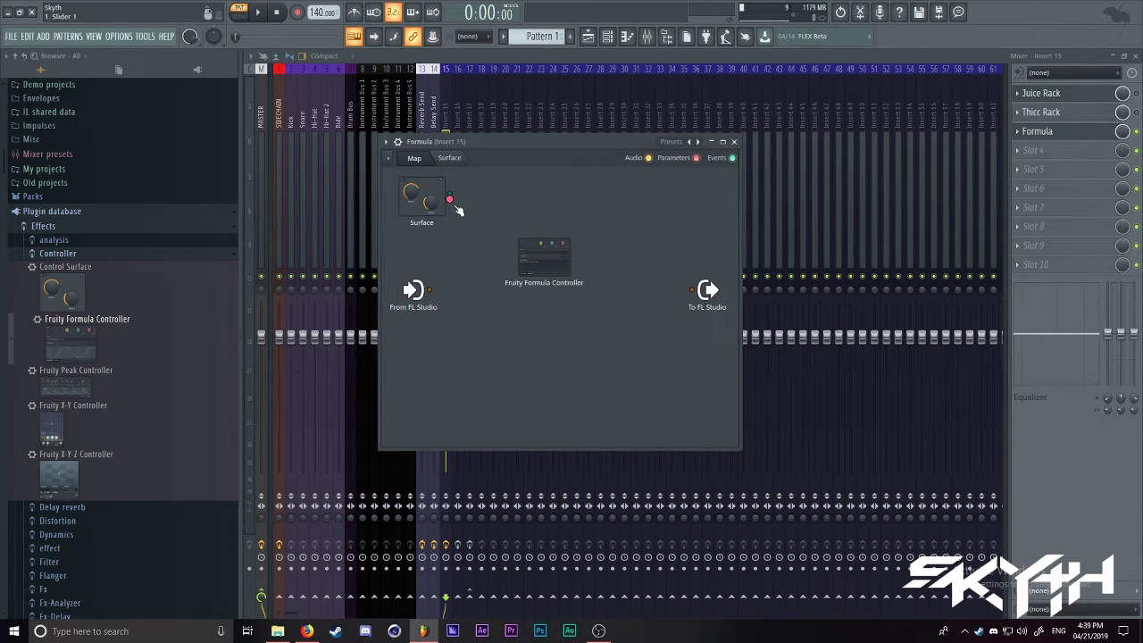
right_click(545, 256)
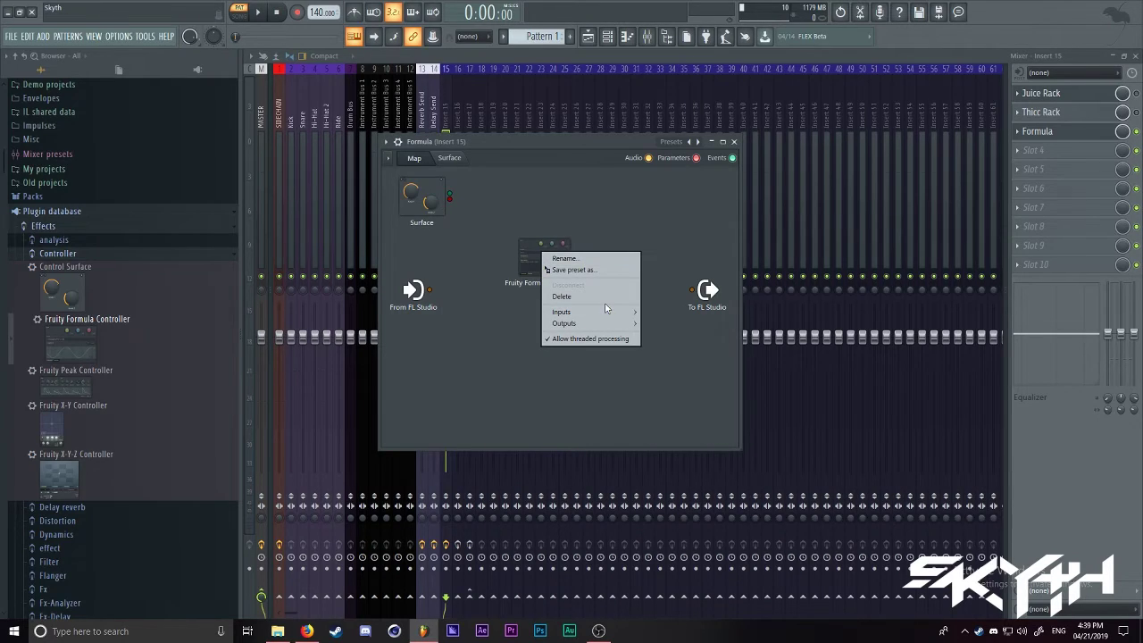
mouse_move(611, 312)
mouse_move(665, 314)
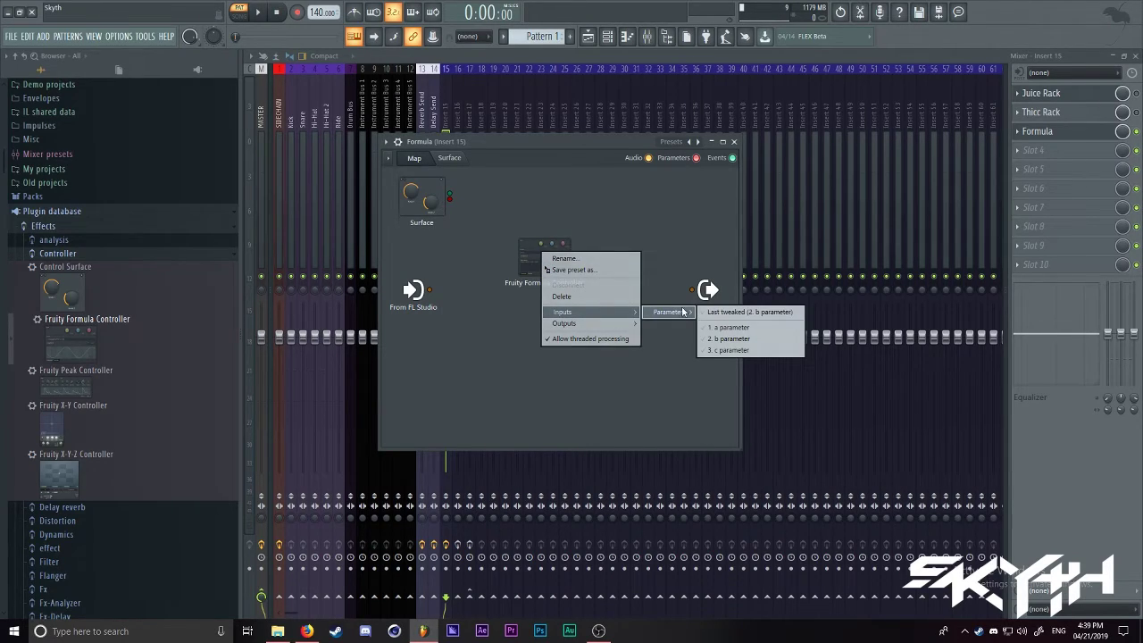
click(743, 350)
Step: Test the formula by sweeping c to 0, setting a to 0.168, b to 0.5 and c to 0.492, and close the controller
click(558, 268)
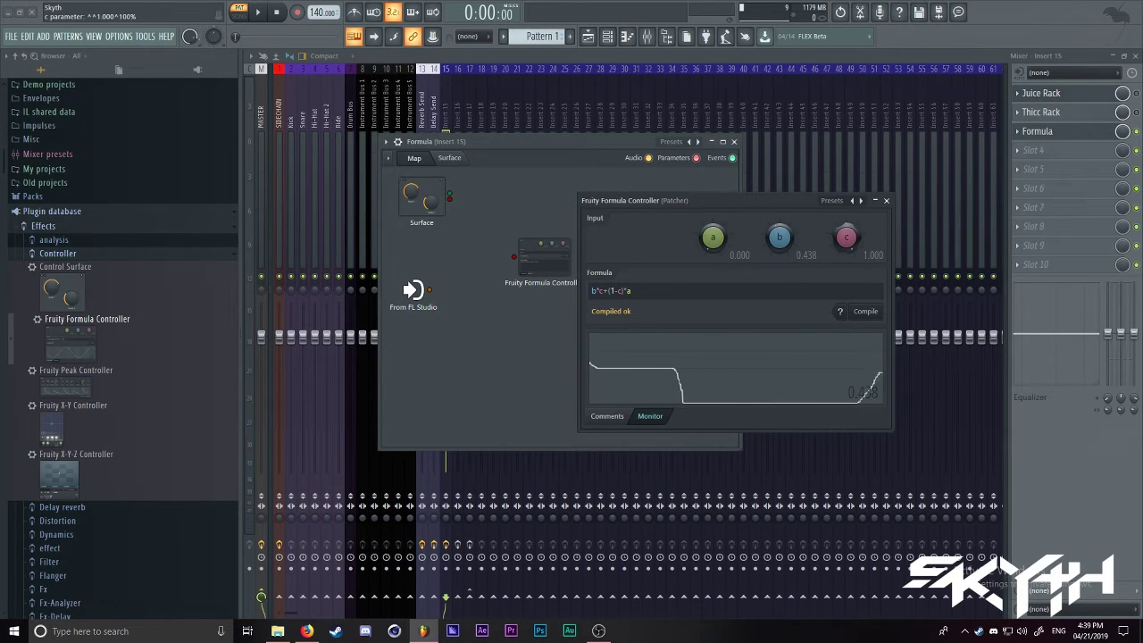
drag(846, 237, 846, 322)
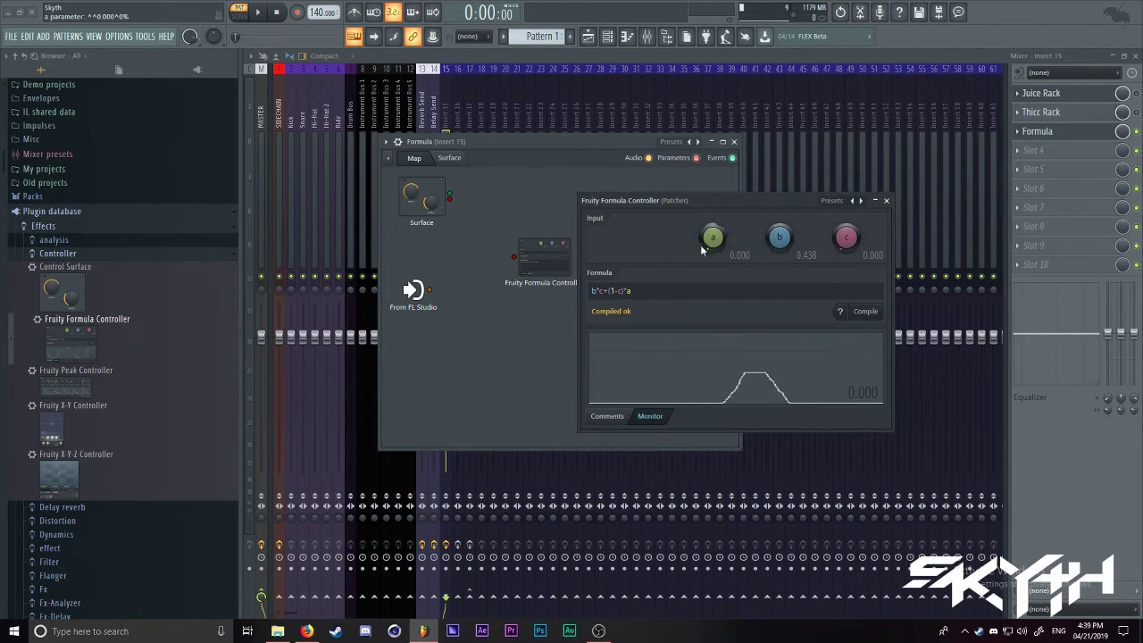
drag(846, 236, 847, 201)
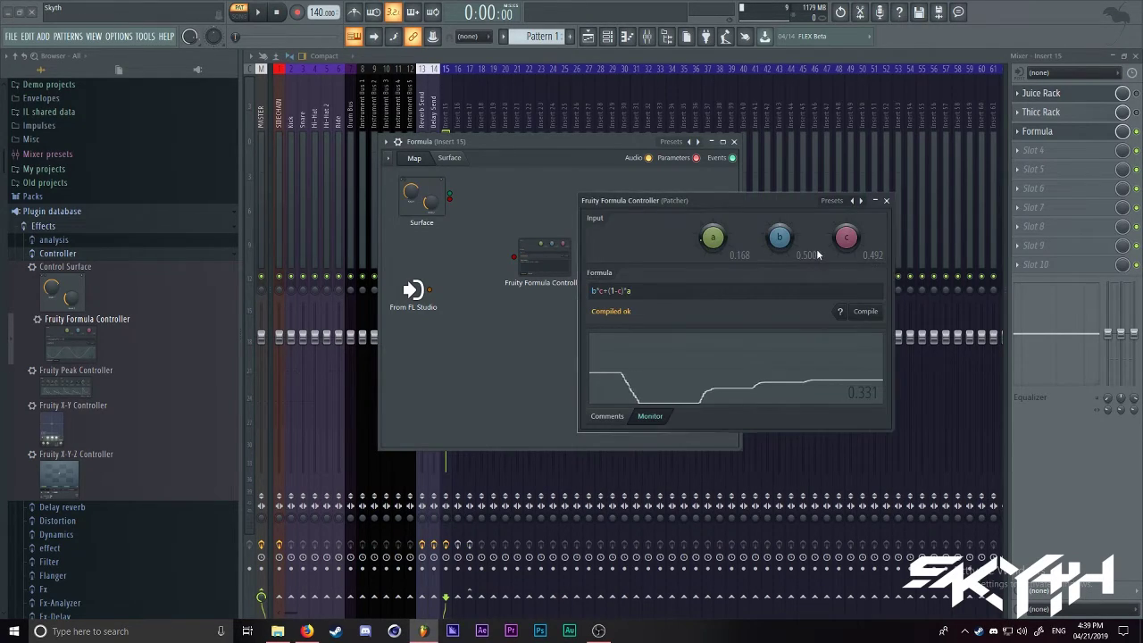
click(886, 200)
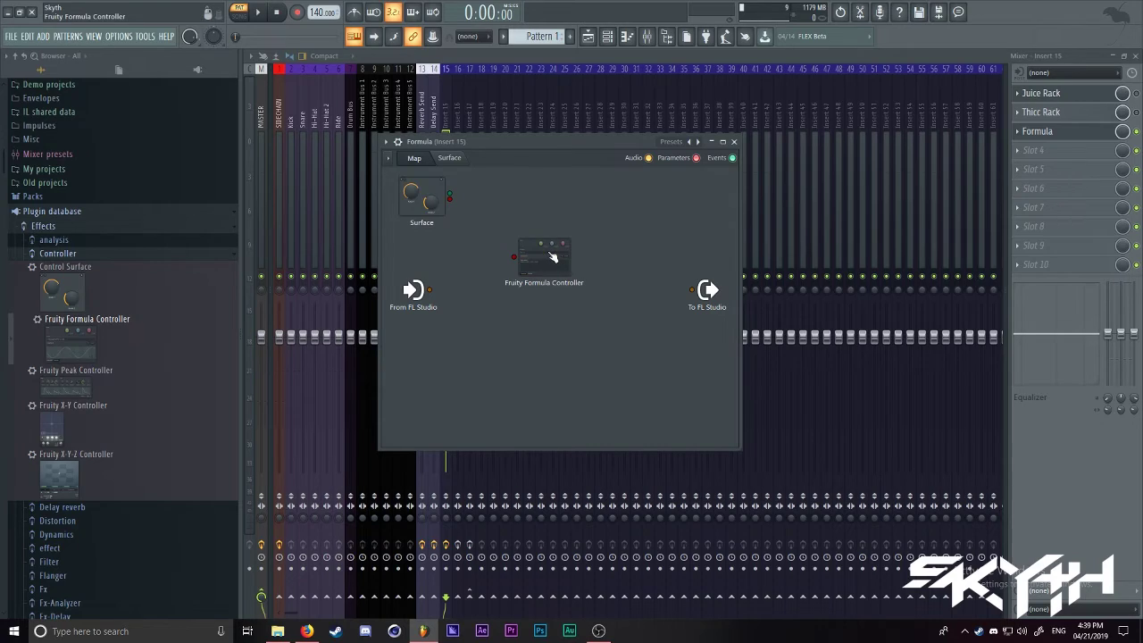
Step: Activate the Out controller output on the Fruity Formula Controller
right_click(549, 254)
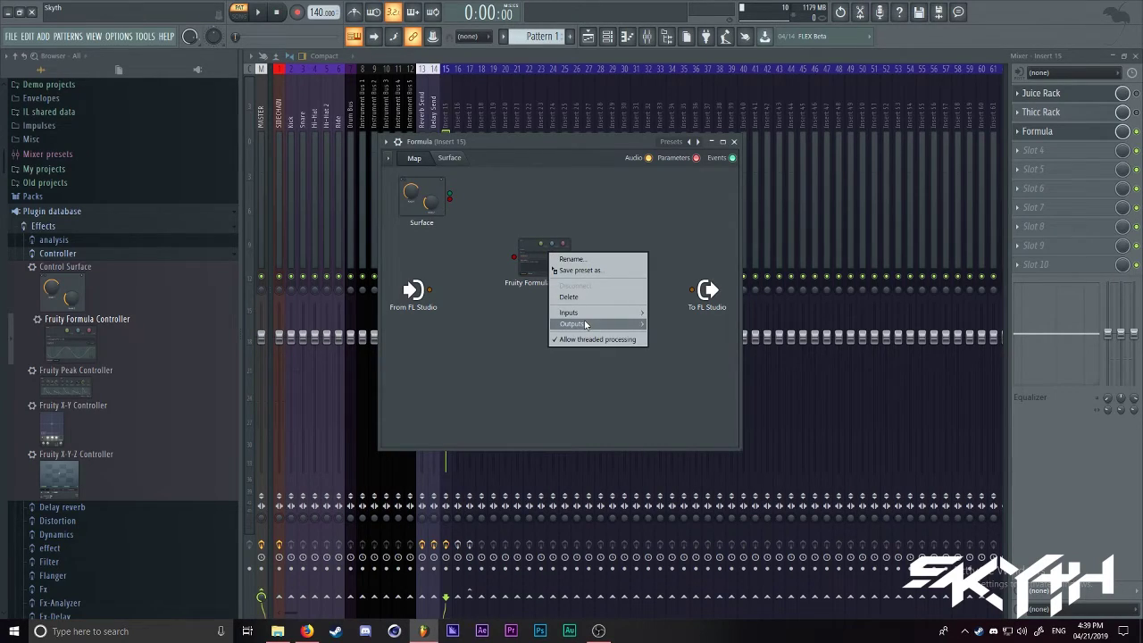
mouse_move(585, 324)
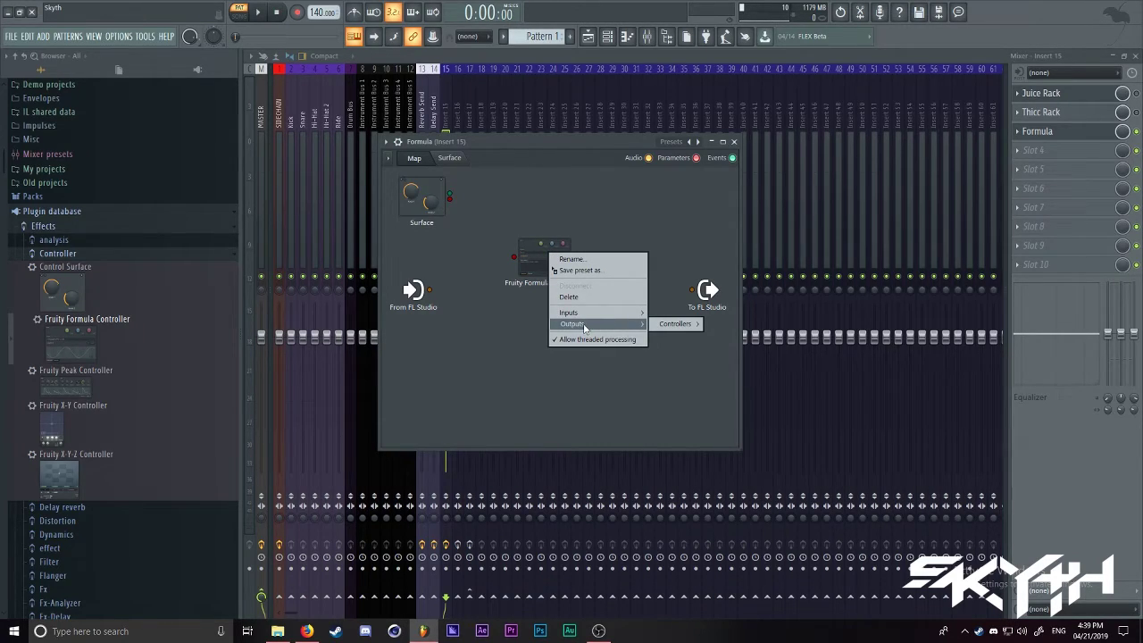
mouse_move(670, 328)
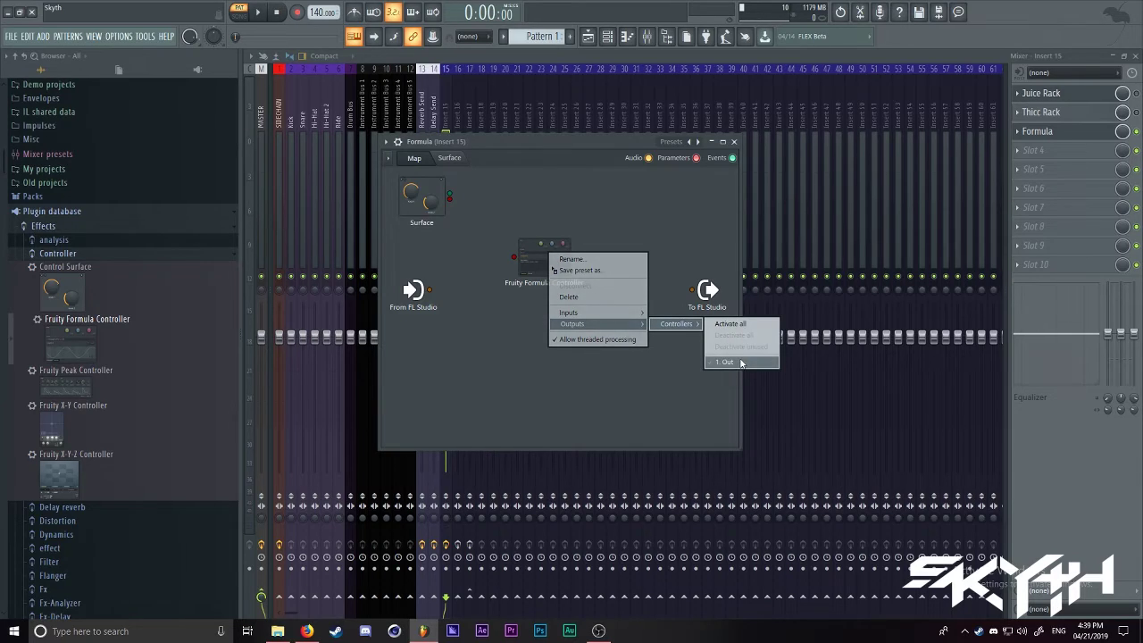
click(729, 324)
click(549, 261)
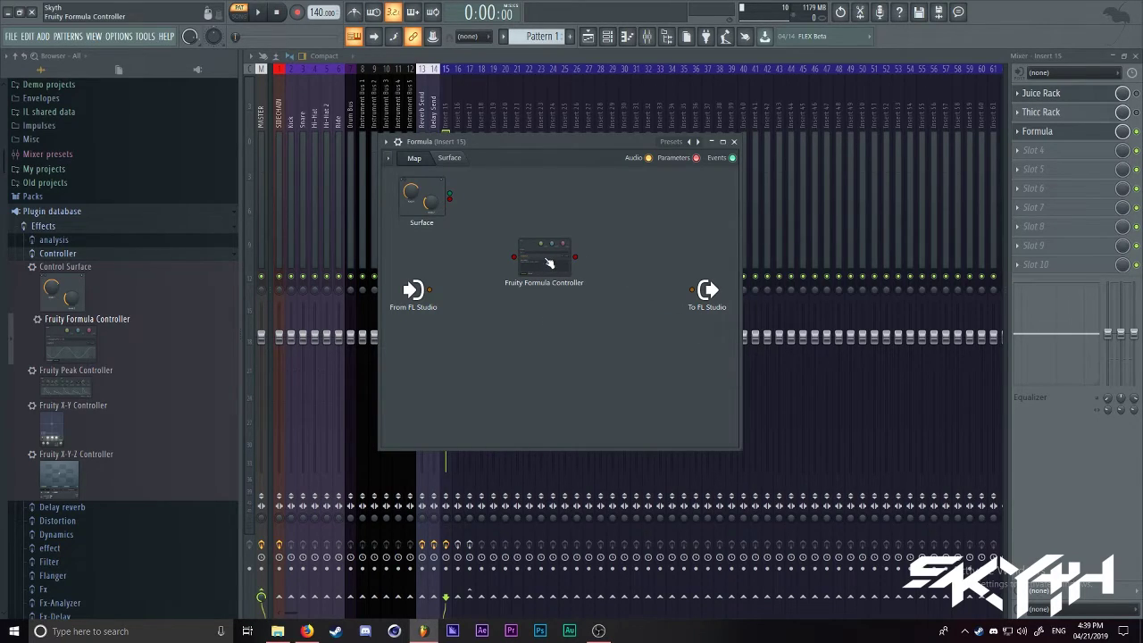
Step: Move the Fruity Formula Controller node up beside Surface and connect Slider 1's output to its c parameter input
drag(569, 265, 547, 227)
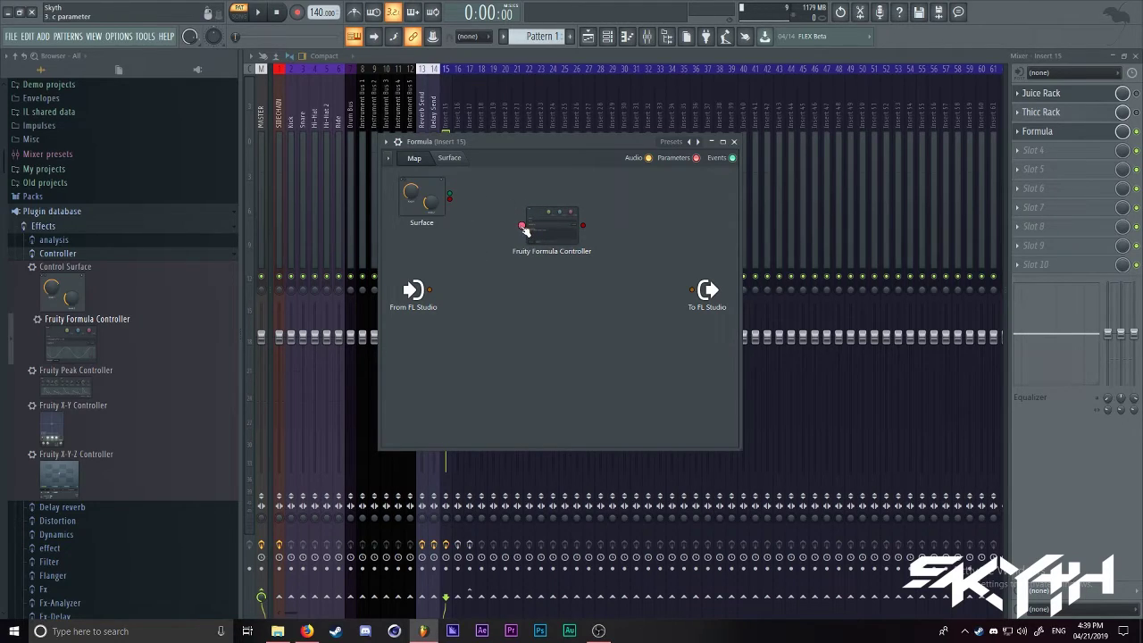
drag(461, 209, 450, 199)
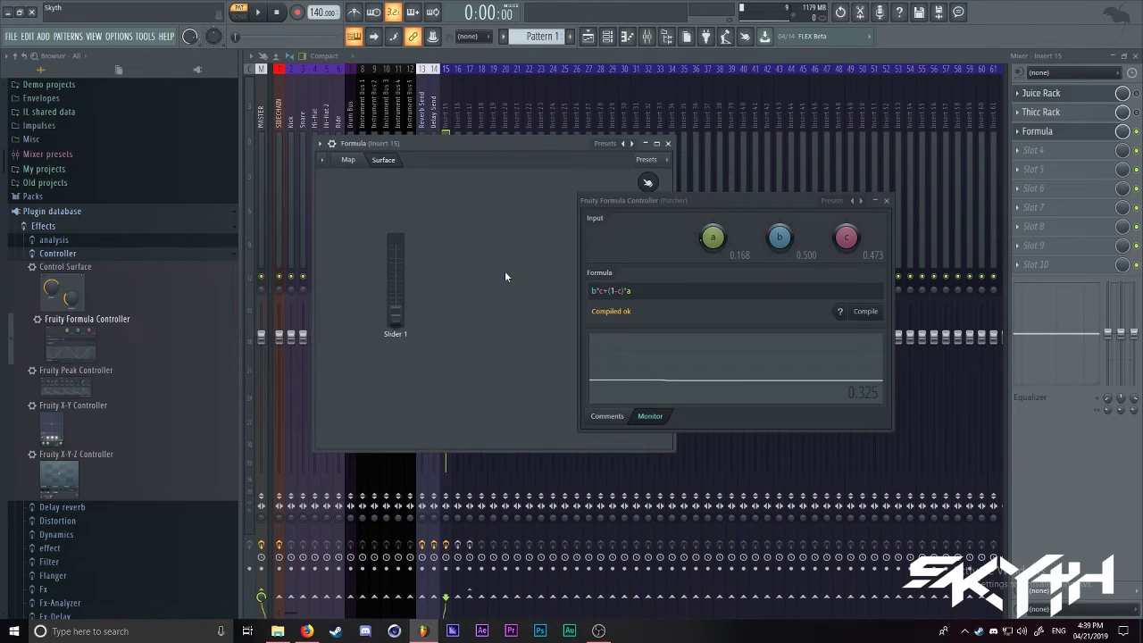
Step: Sweep Slider 1 down to its minimum and up to its maximum to test the formula controller's output
drag(395, 312, 396, 319)
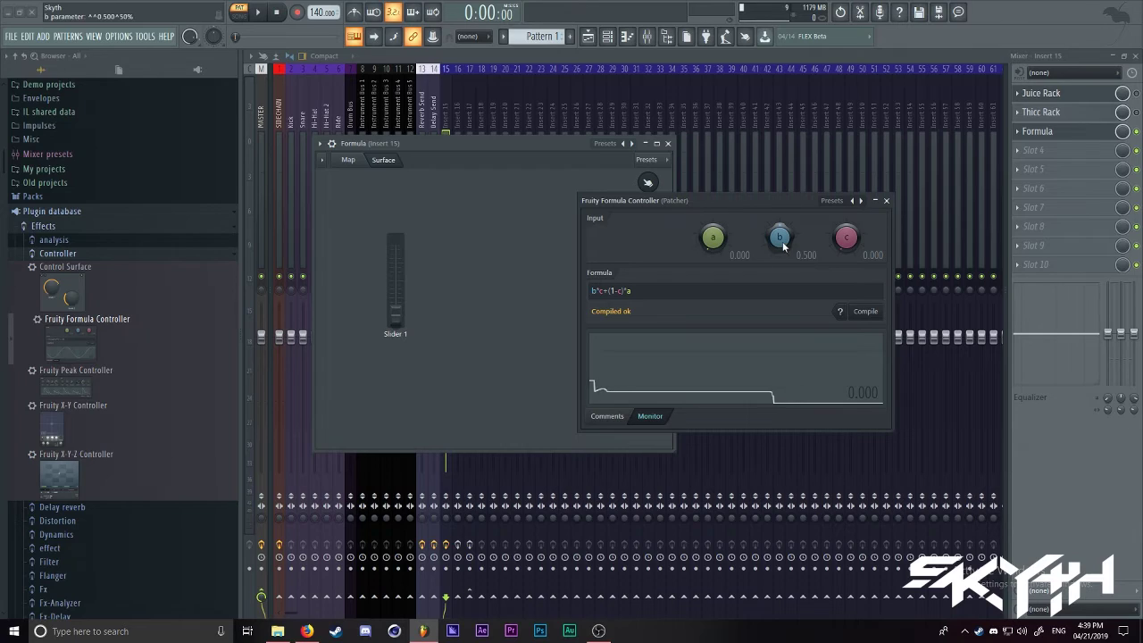
mouse_move(399, 334)
mouse_down()
mouse_move(398, 234)
mouse_move(396, 288)
mouse_move(395, 248)
mouse_up()
Step: Return to the patch map and expand the Distortion effects category in the plugin database
click(349, 159)
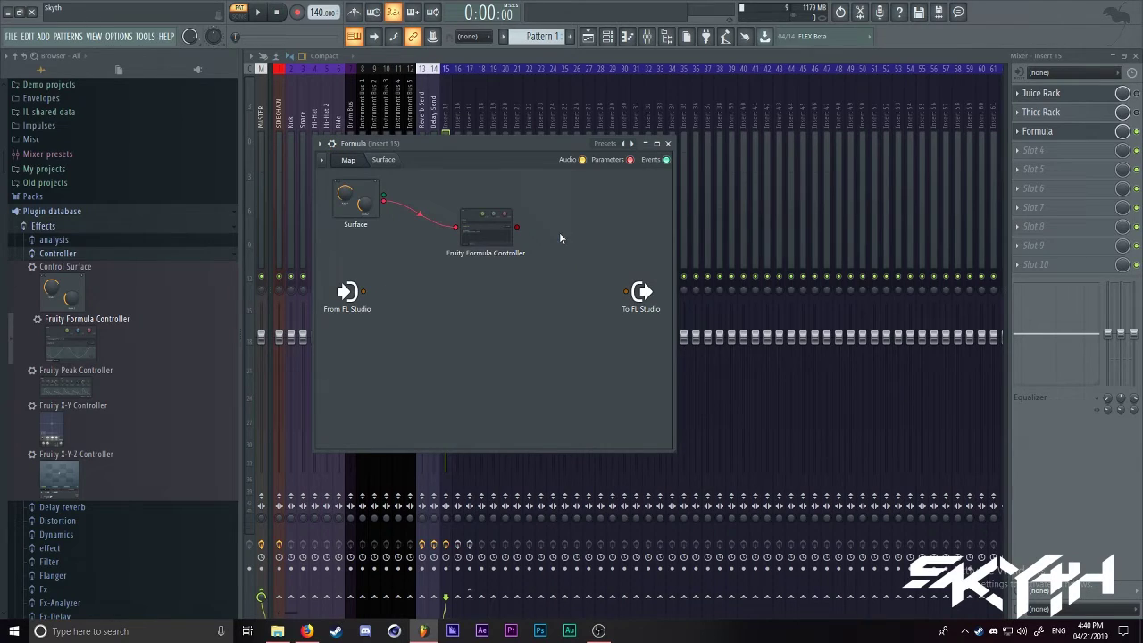
click(95, 254)
click(57, 280)
Step: Rename Slider 1 on the control surface as Drive
click(383, 160)
right_click(396, 316)
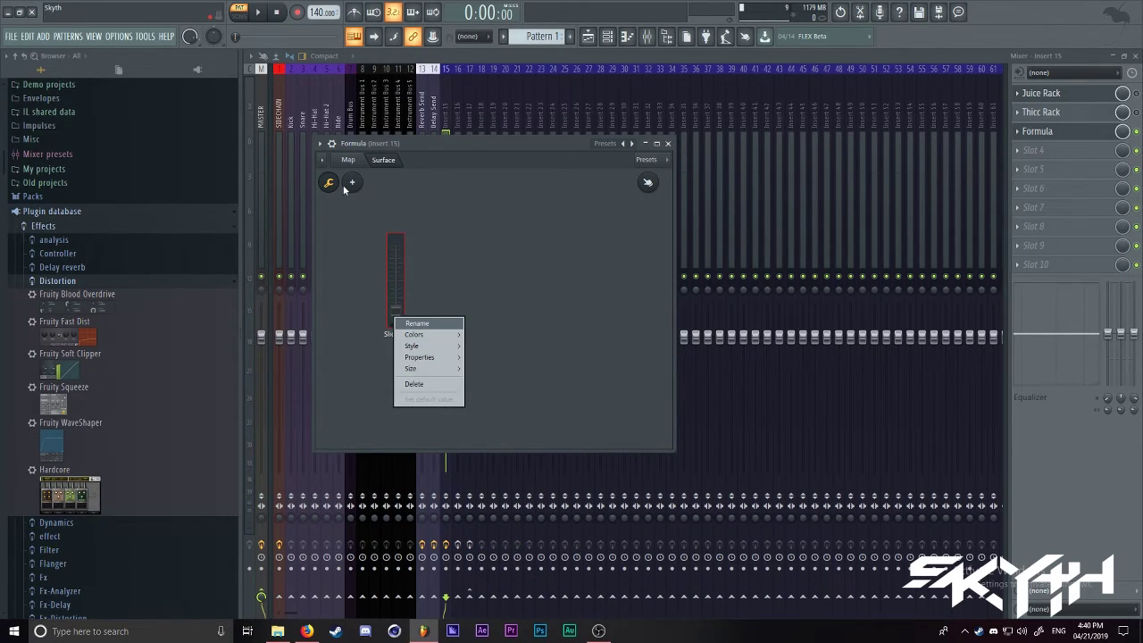
click(417, 323)
text(D)
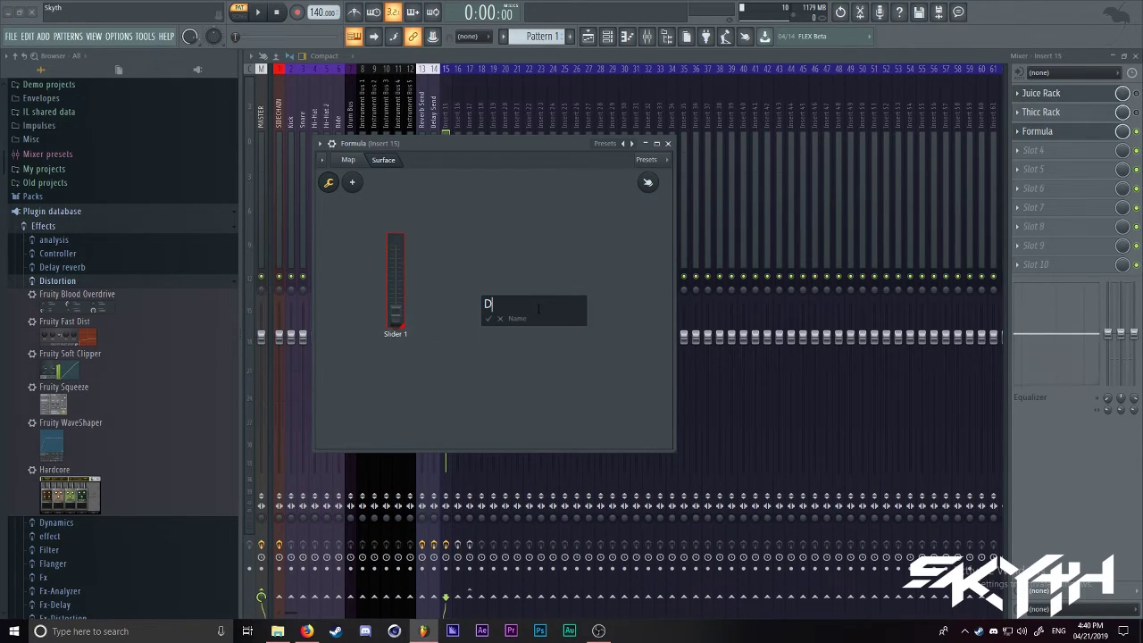
text(rive)
key(Return)
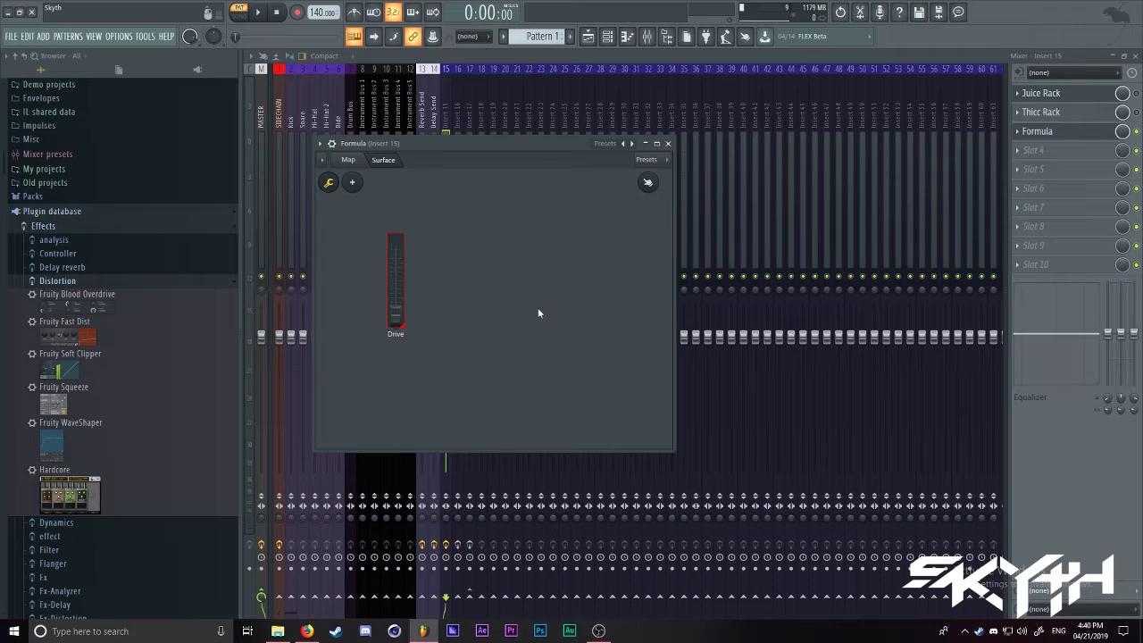
Step: Add a Fruity WaveShaper to the patch map between From FL Studio and To FL Studio
click(347, 159)
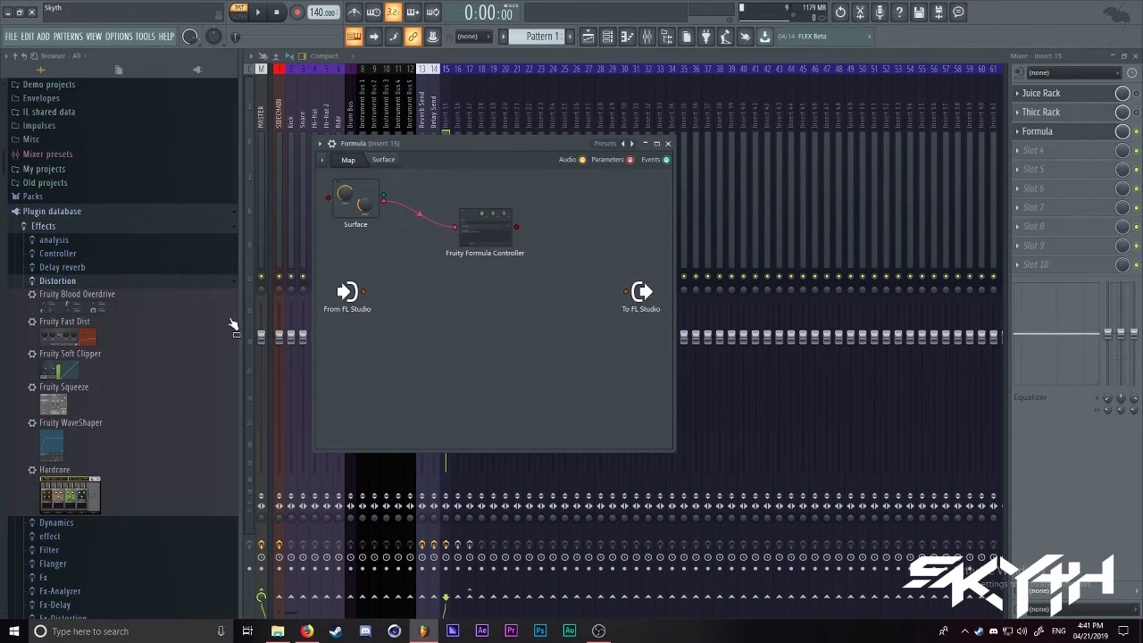
drag(56, 444, 500, 355)
drag(484, 303, 482, 298)
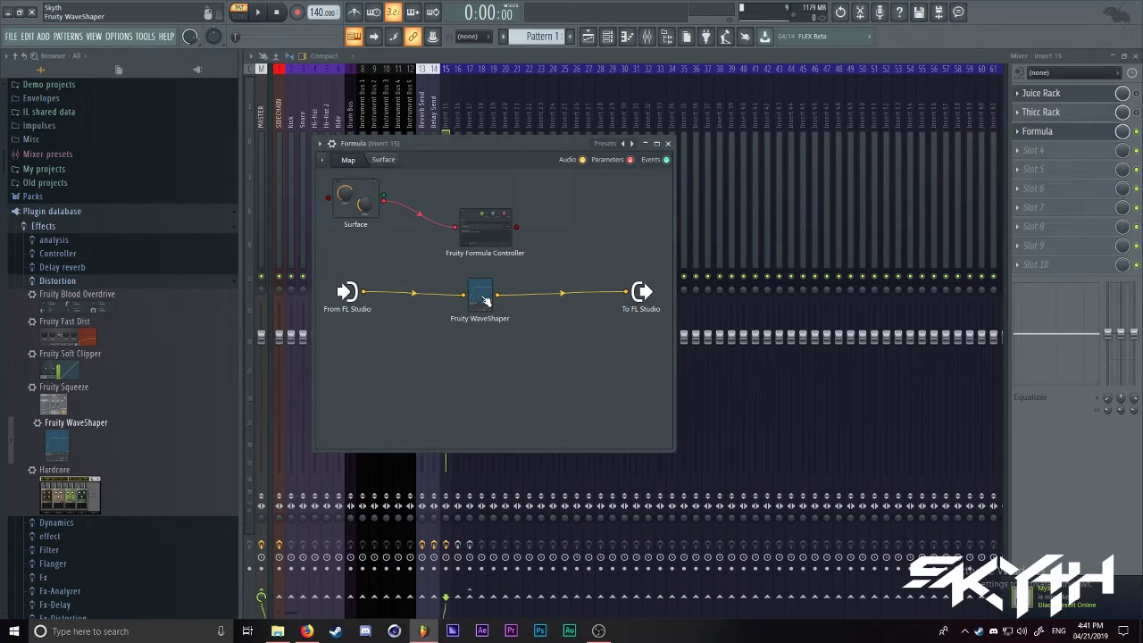
Step: Open the Fruity WaveShaper and bend its curve strongly upward by raising the midpoint tension handle
right_click(483, 298)
double_click(476, 295)
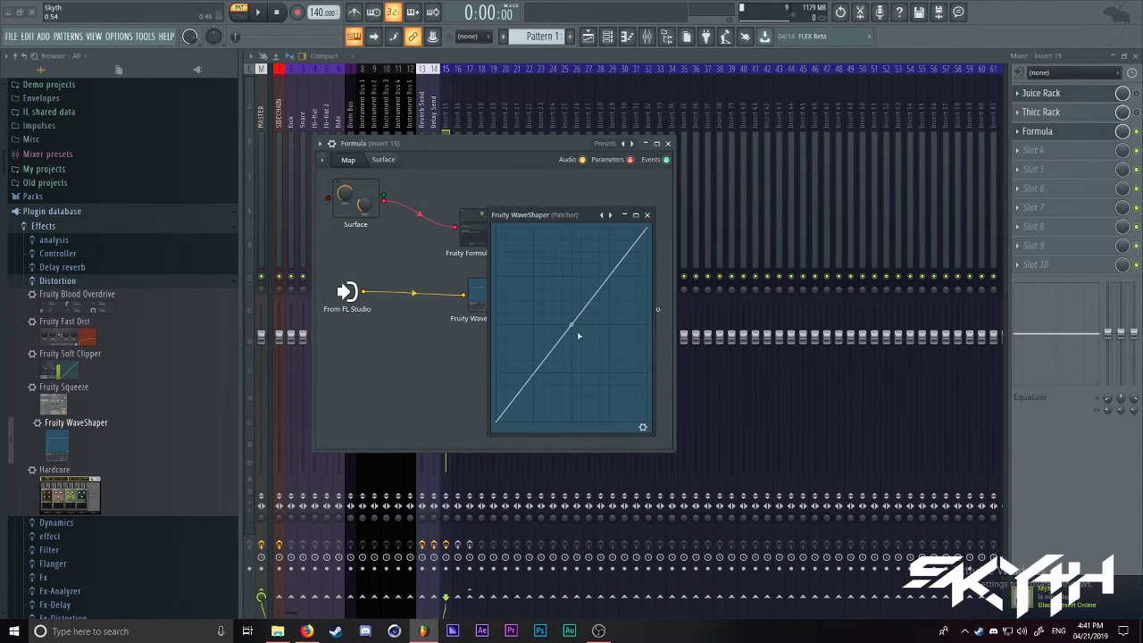
drag(572, 325, 572, 236)
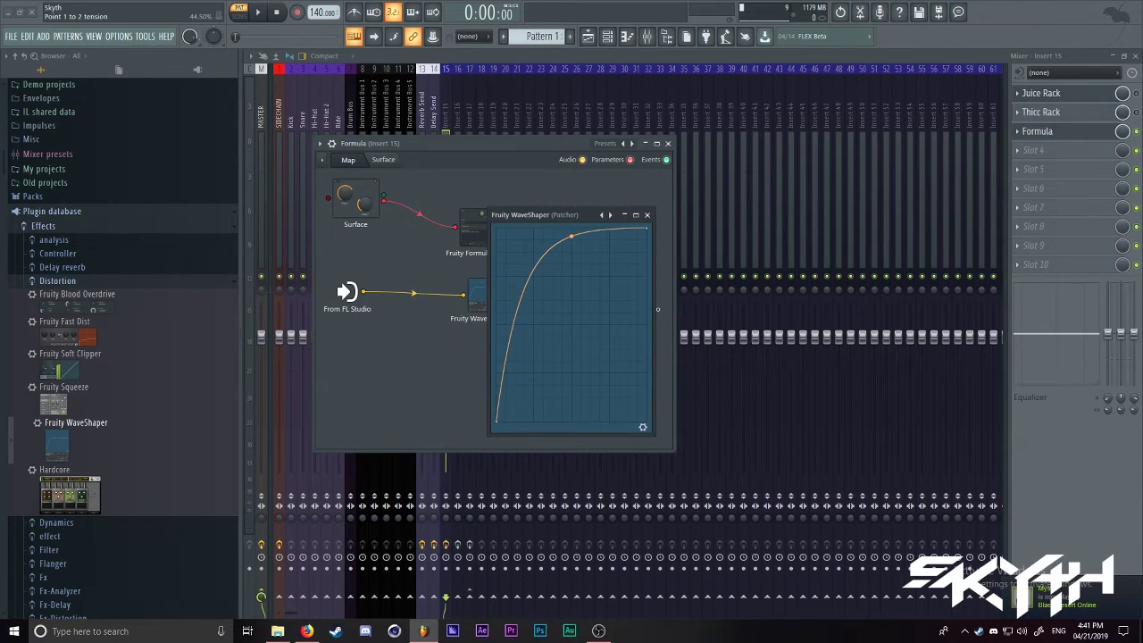
Step: Activate the WaveShaper's Mix level as a parameter input and connect it to the Fruity Formula Controller's output
click(643, 426)
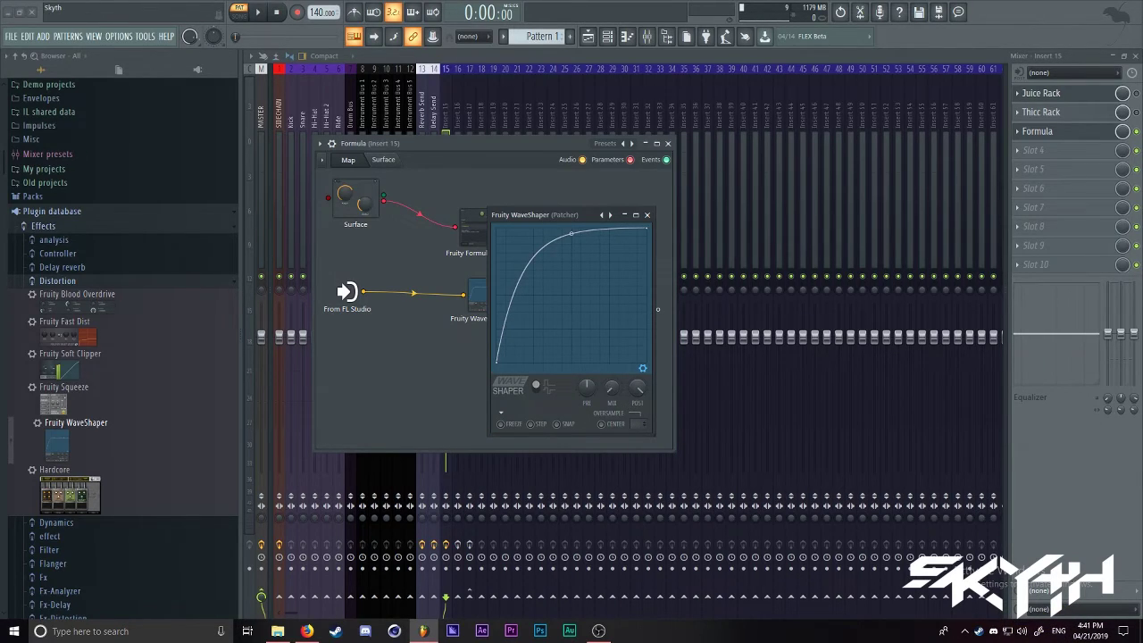
right_click(609, 392)
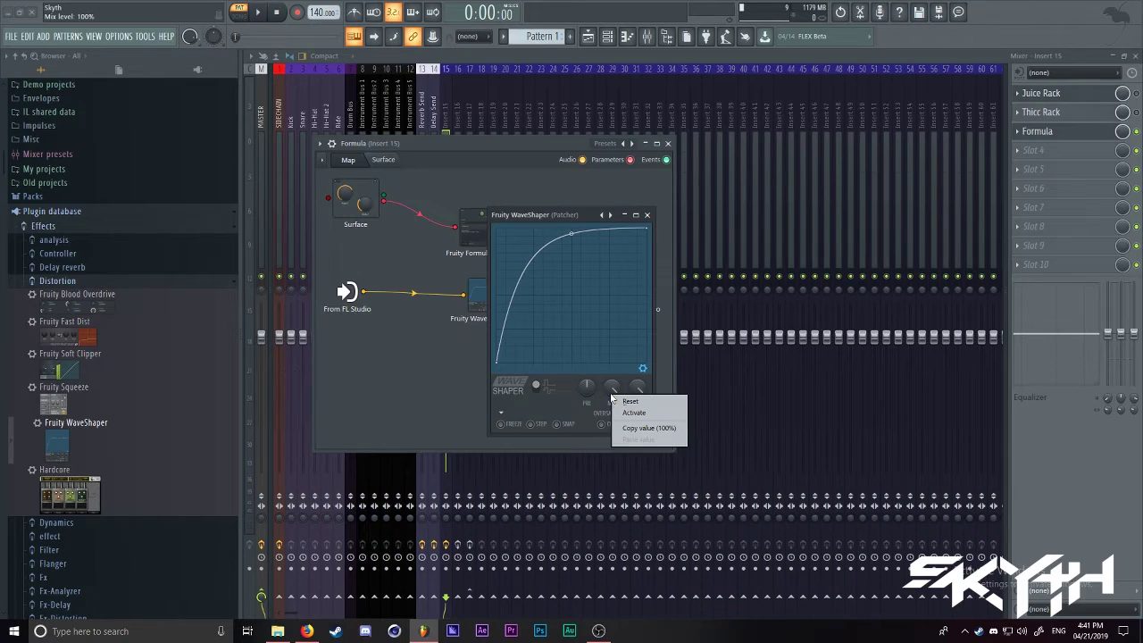
click(623, 414)
click(646, 215)
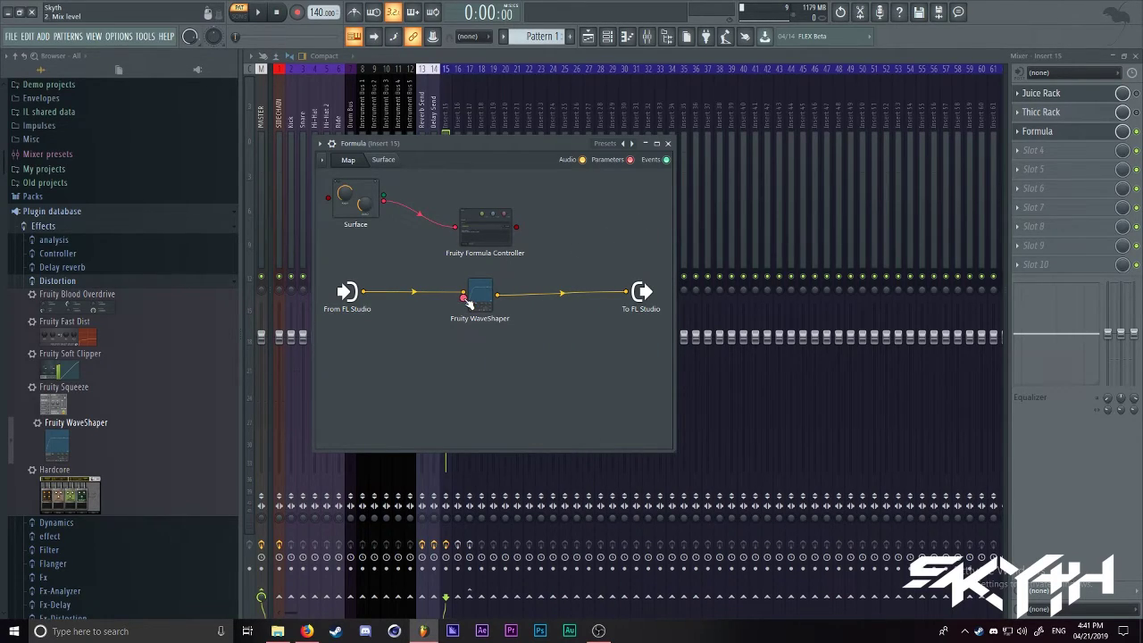
drag(464, 298, 516, 227)
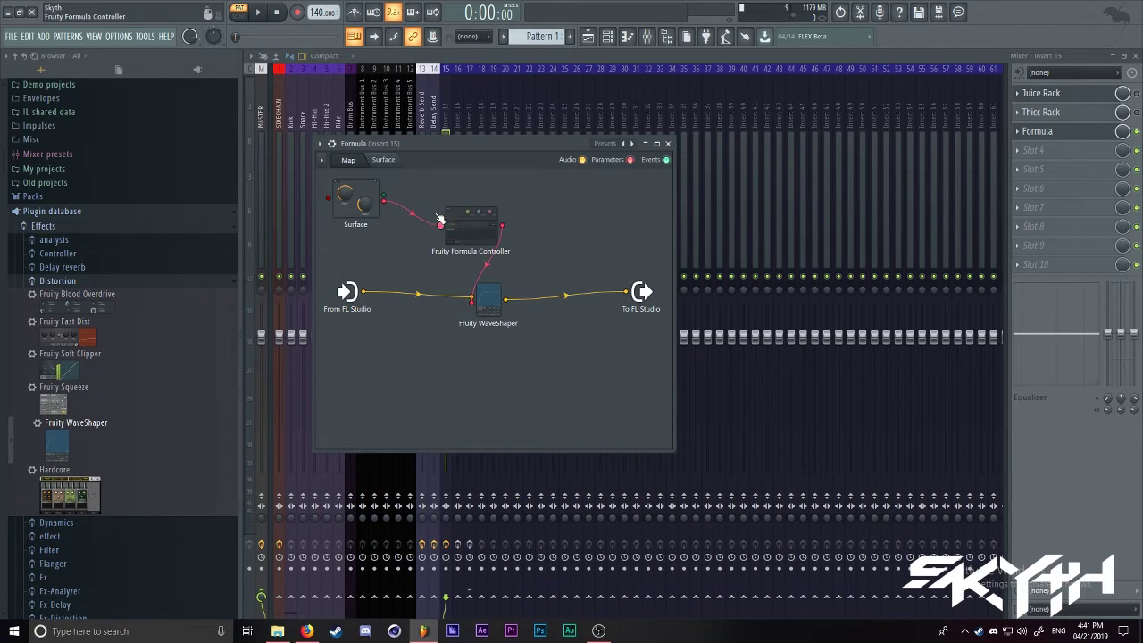
Step: Check the Serum instrument routed to insert 15 from the channel rack and close it
click(383, 160)
click(607, 35)
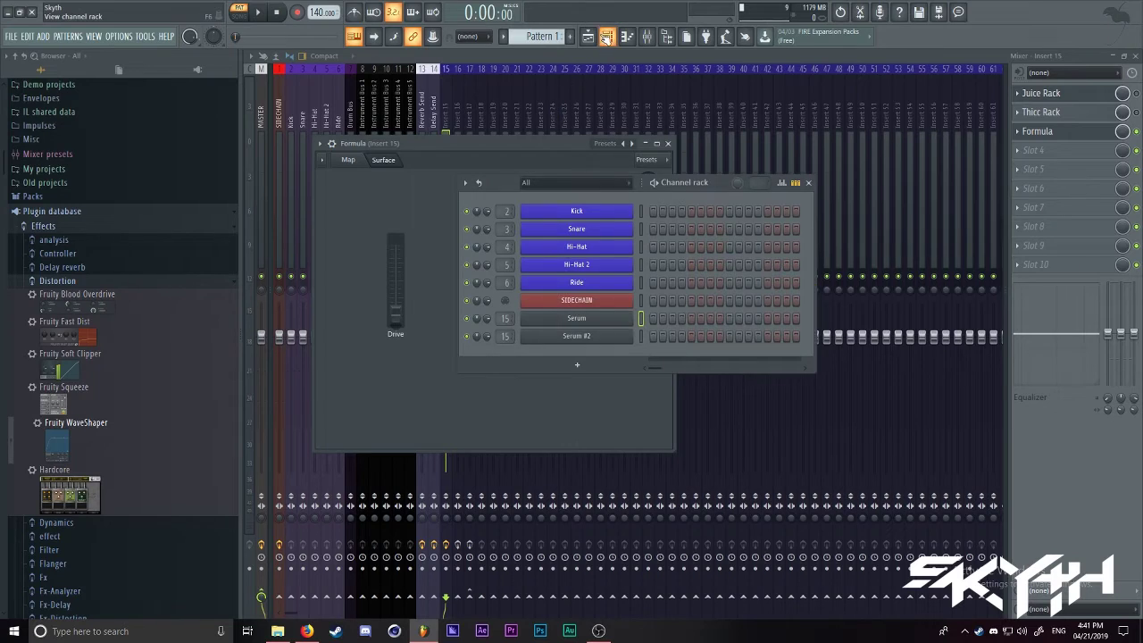
click(616, 326)
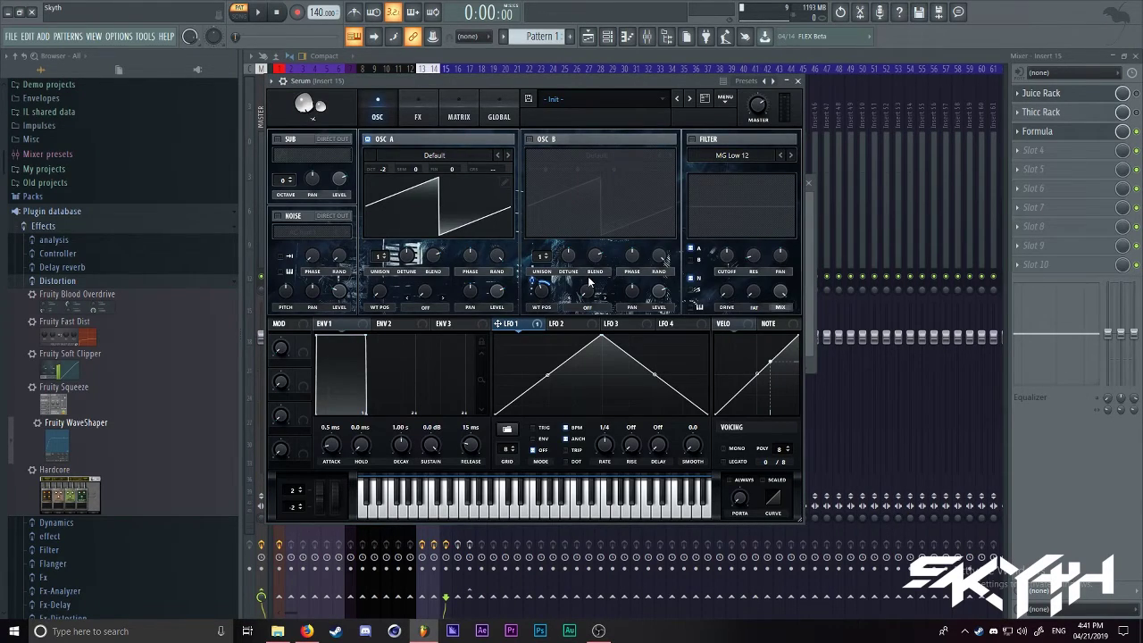
click(801, 81)
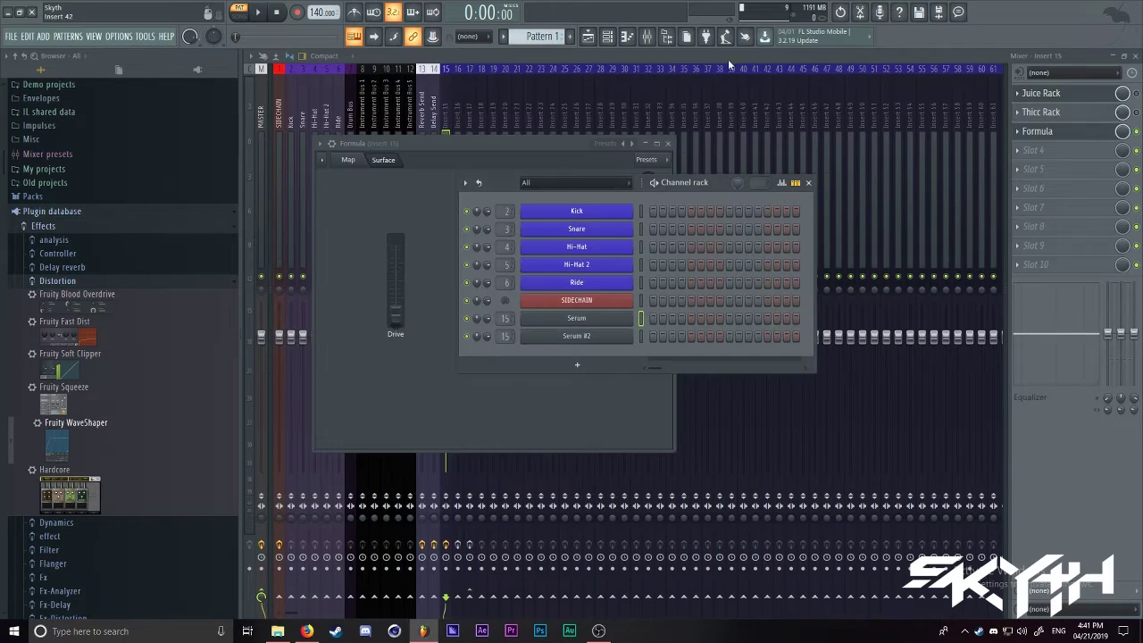
Step: Bring the Formula patch back and sweep the Drive slider up and down while playing notes to hear the distortion
click(443, 145)
click(348, 160)
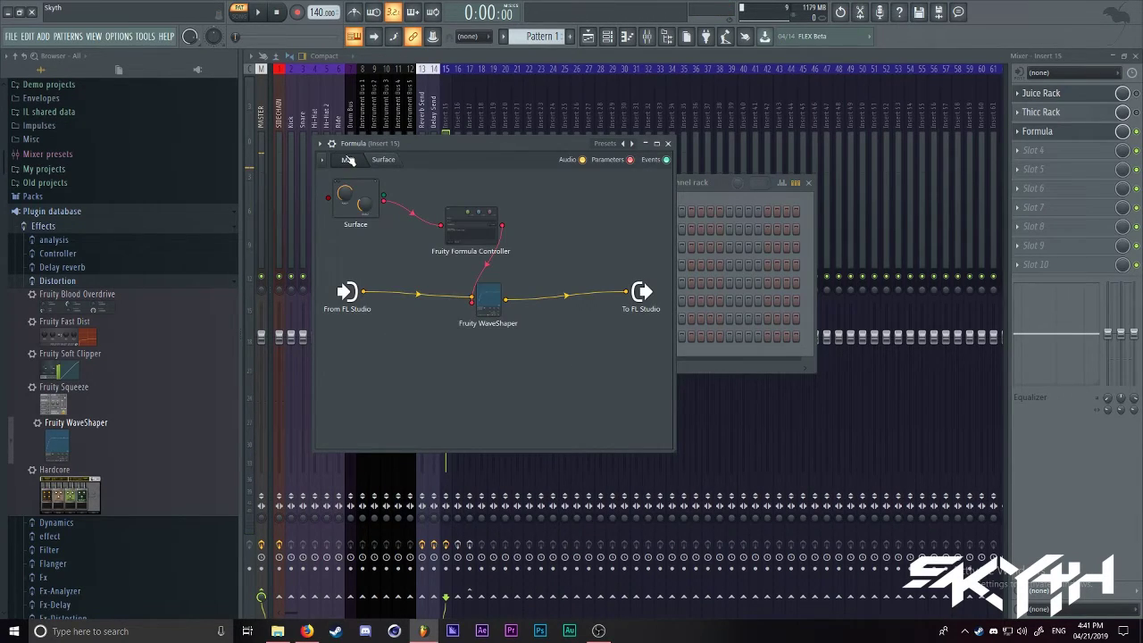
click(397, 163)
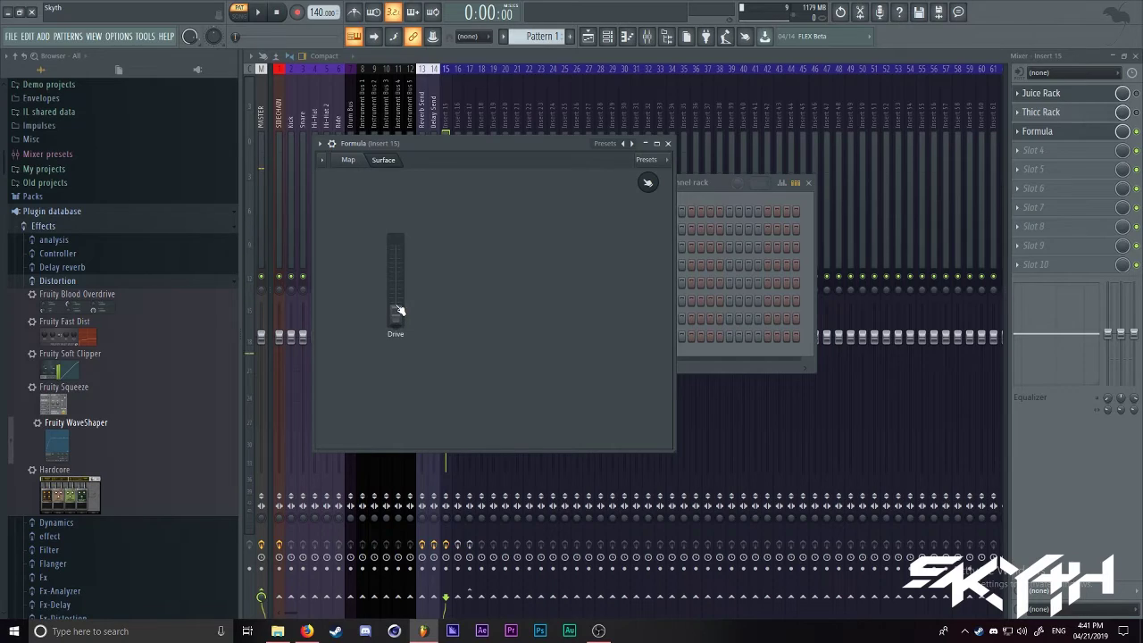
drag(400, 317, 396, 241)
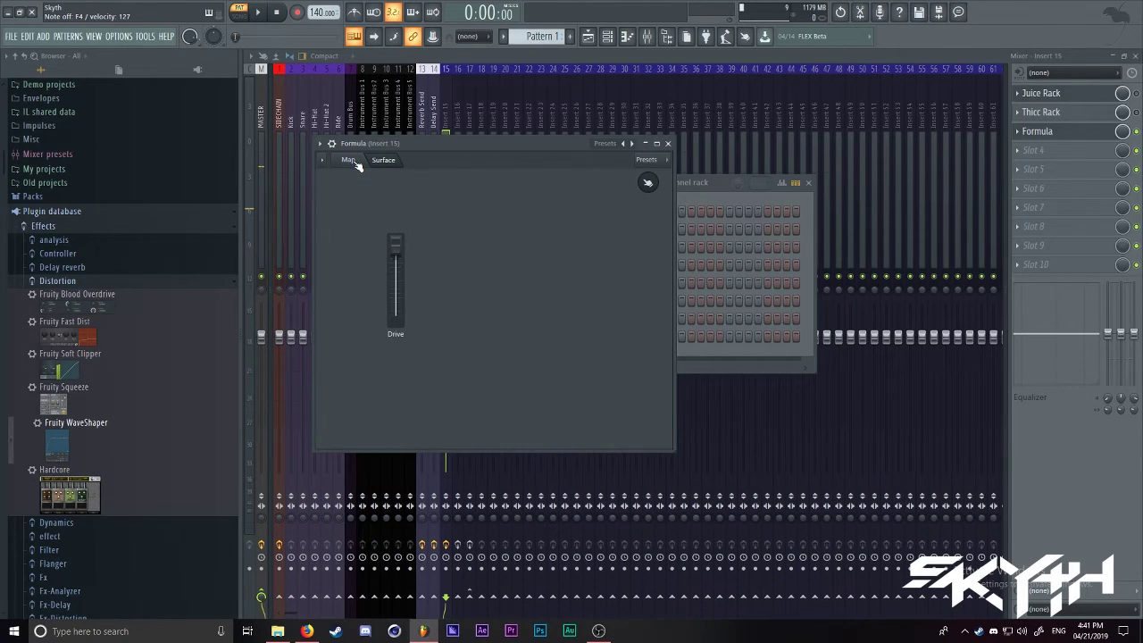
drag(395, 250, 395, 308)
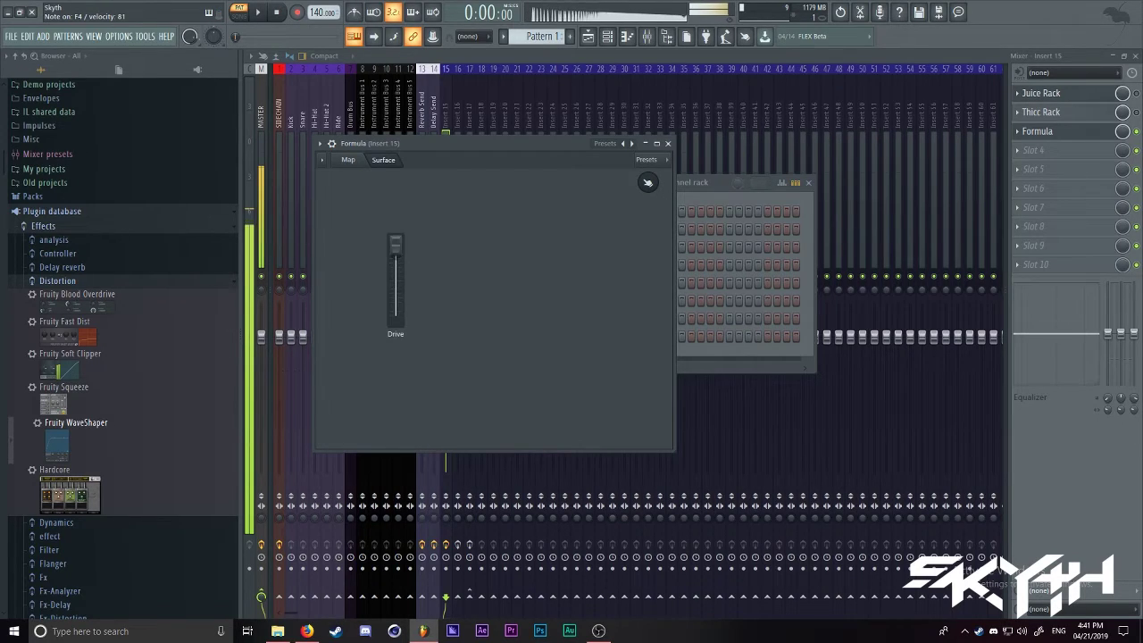
Step: Add CamelCrusher x64 from the effect category to the patch map
click(349, 160)
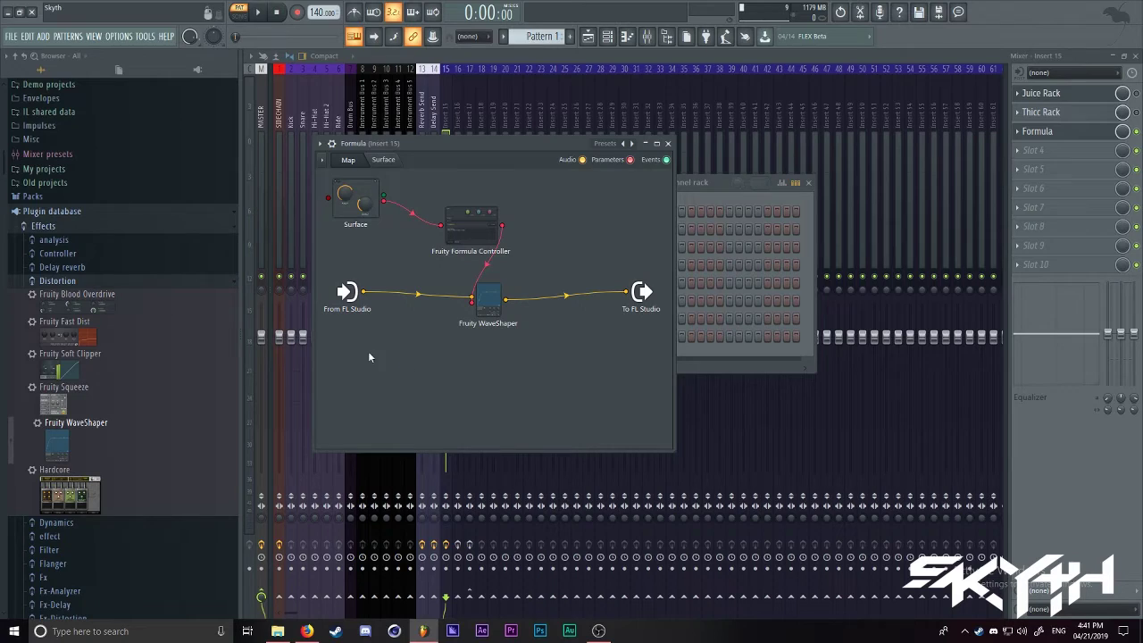
click(59, 282)
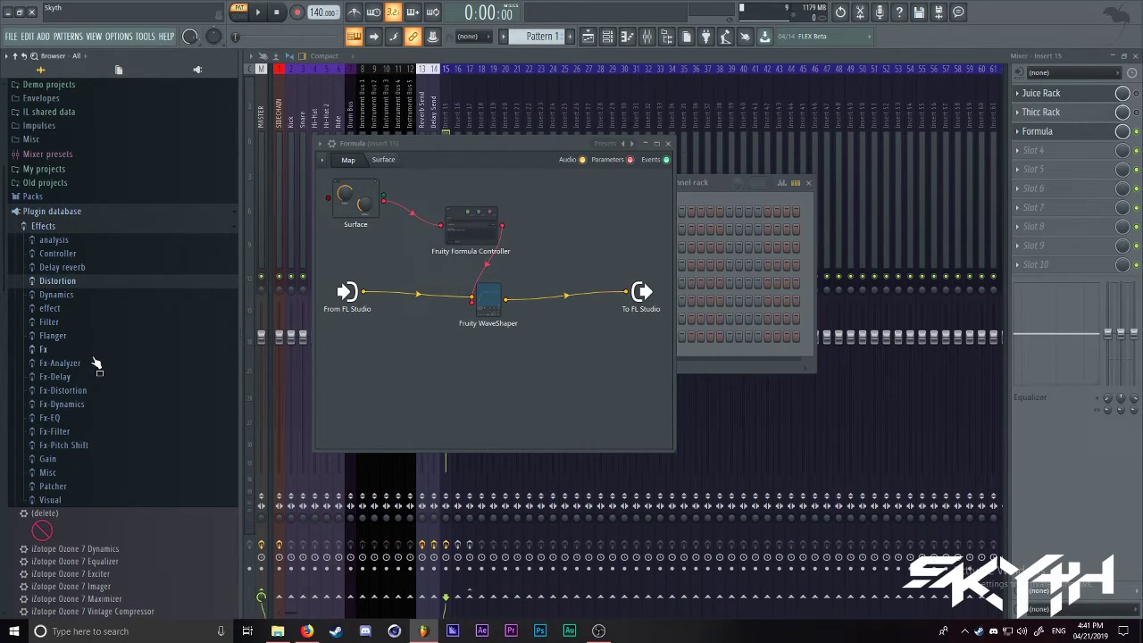
click(50, 308)
drag(95, 152, 556, 351)
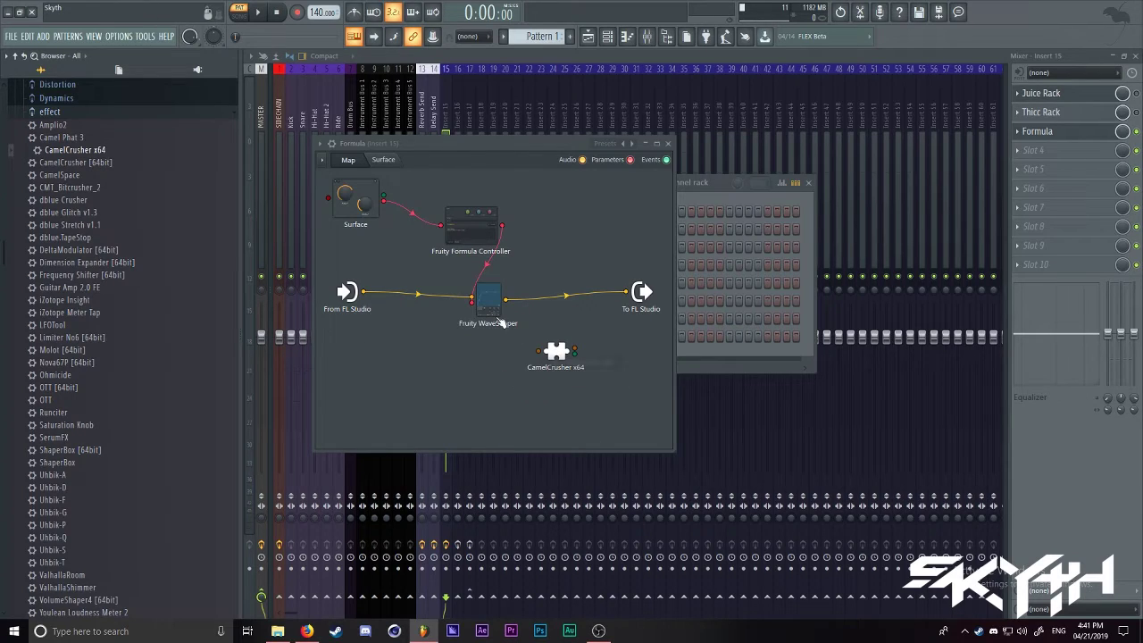
Step: Shift the WaveShaper aside, wire CamelCrusher x64 between it and To FL Studio, and close the CamelCrusher window
drag(480, 303, 439, 303)
drag(625, 292, 539, 351)
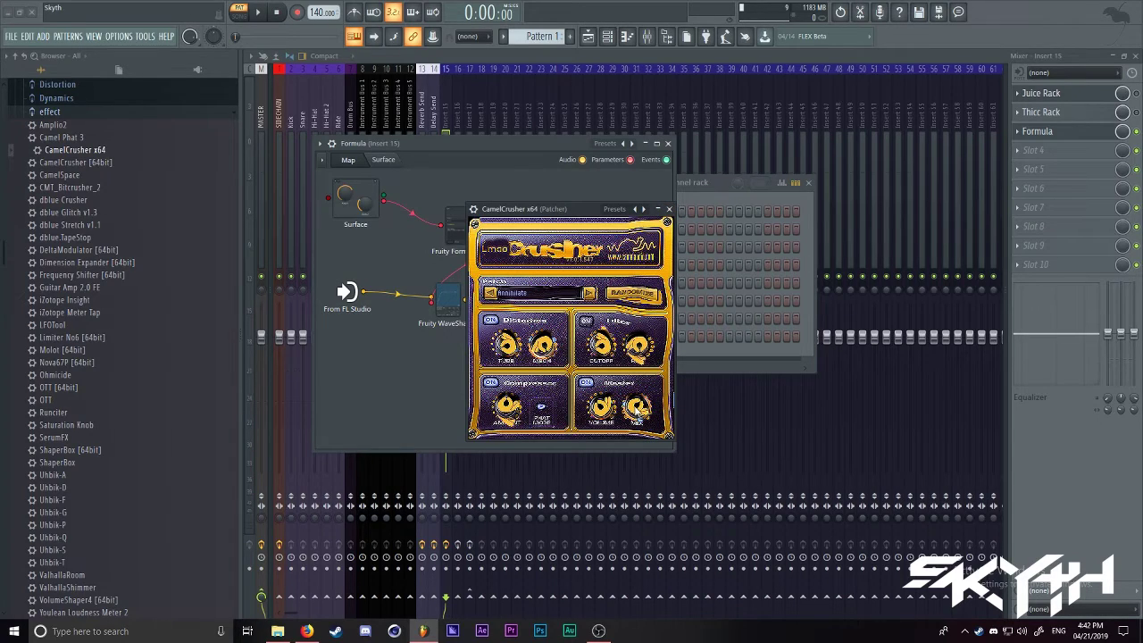
click(669, 210)
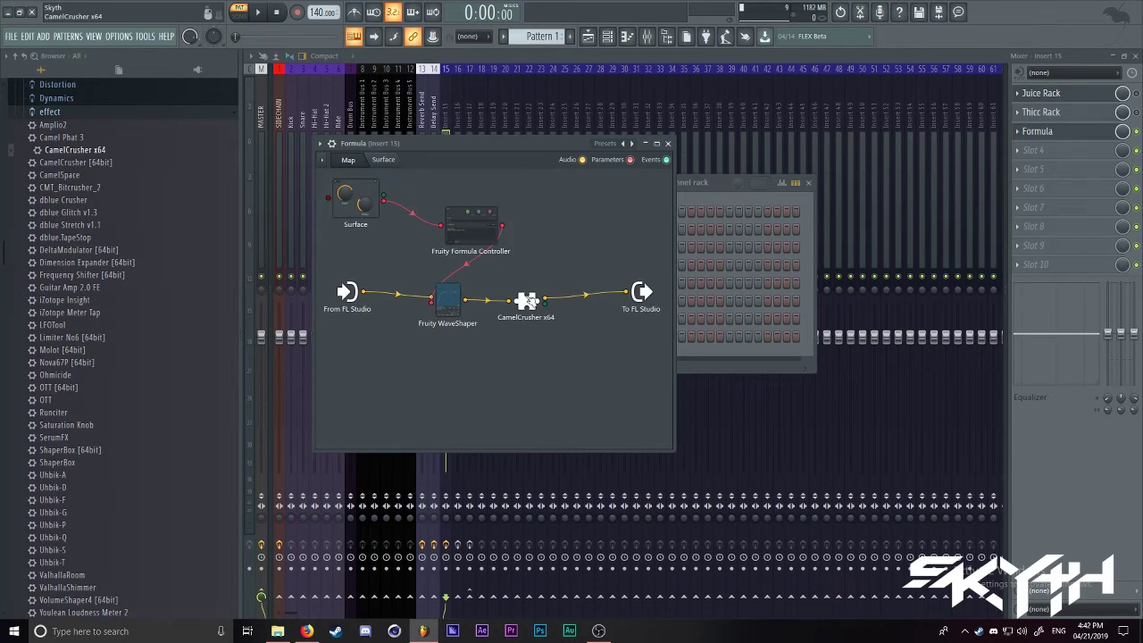
click(531, 300)
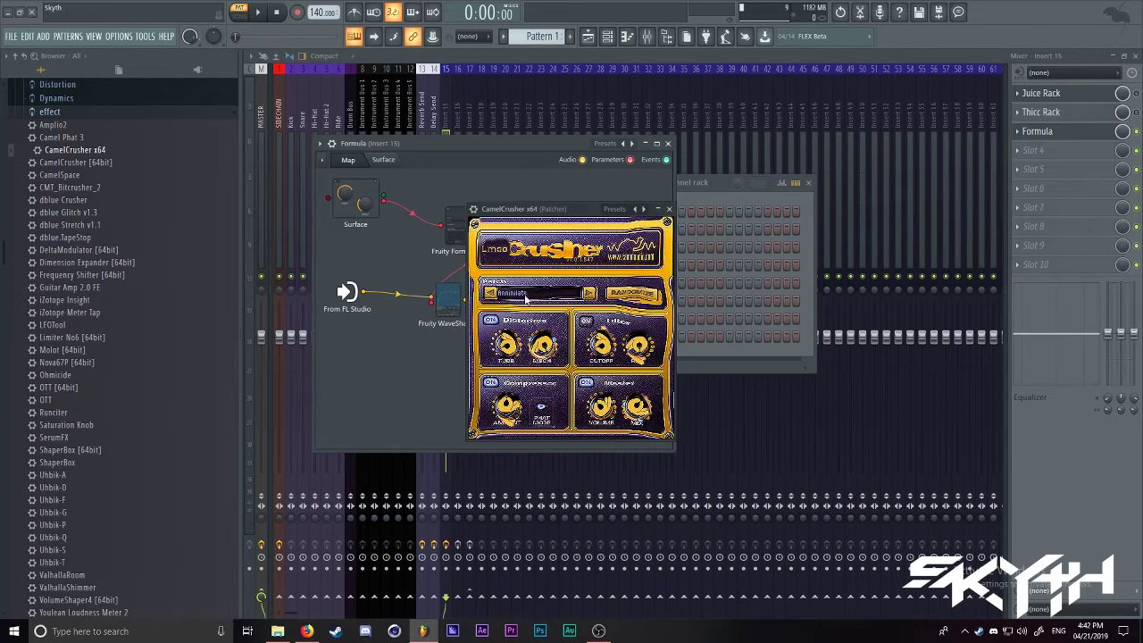
right_click(639, 402)
right_click(637, 408)
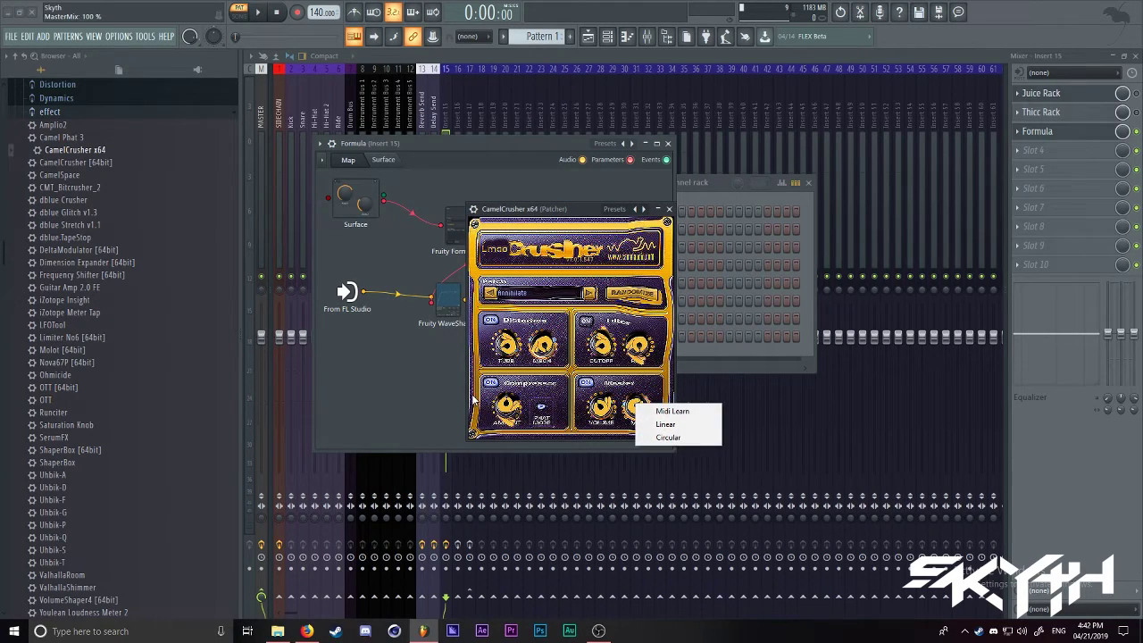
click(436, 395)
click(669, 209)
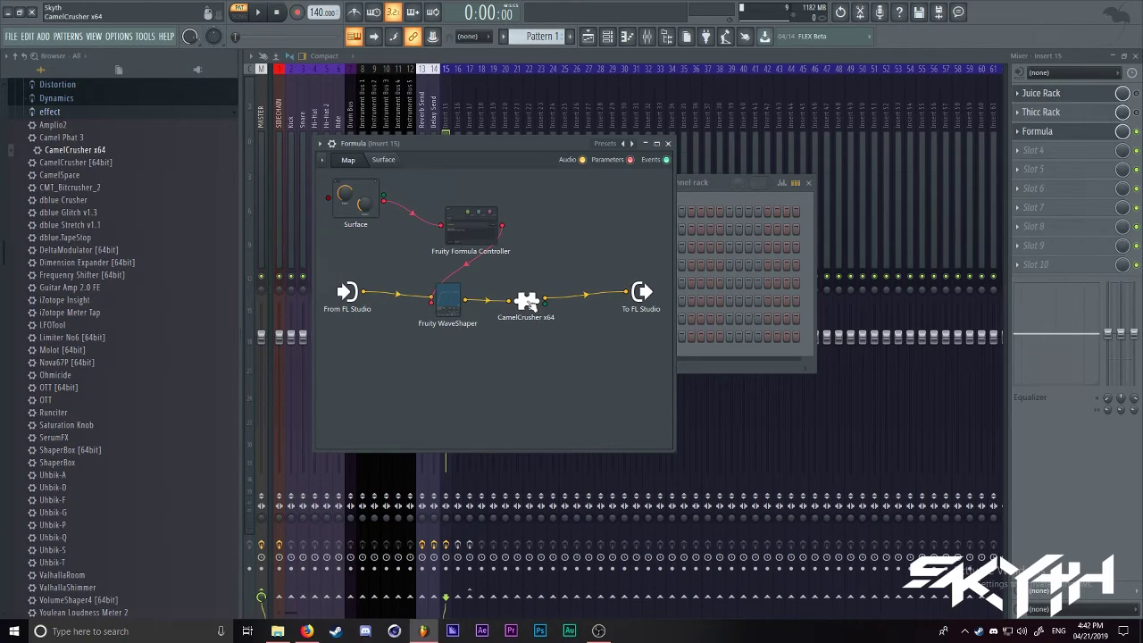
Step: Activate MasterMix as a parameter input on CamelCrusher x64 and connect the Fruity Formula Controller's output to it
right_click(526, 310)
mouse_move(561, 368)
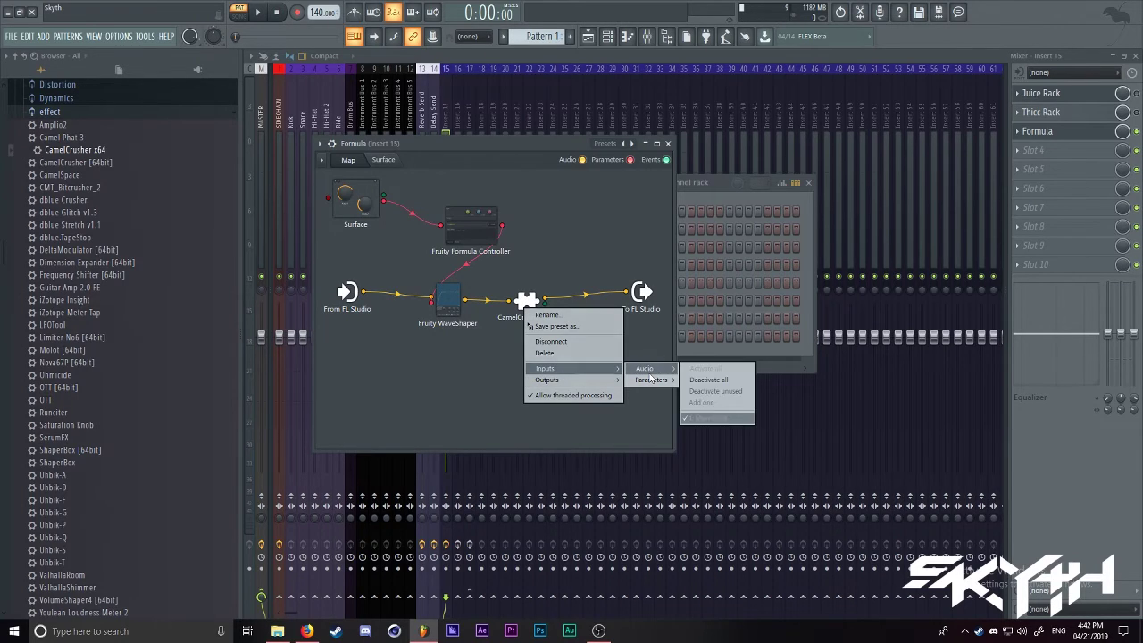
mouse_move(651, 379)
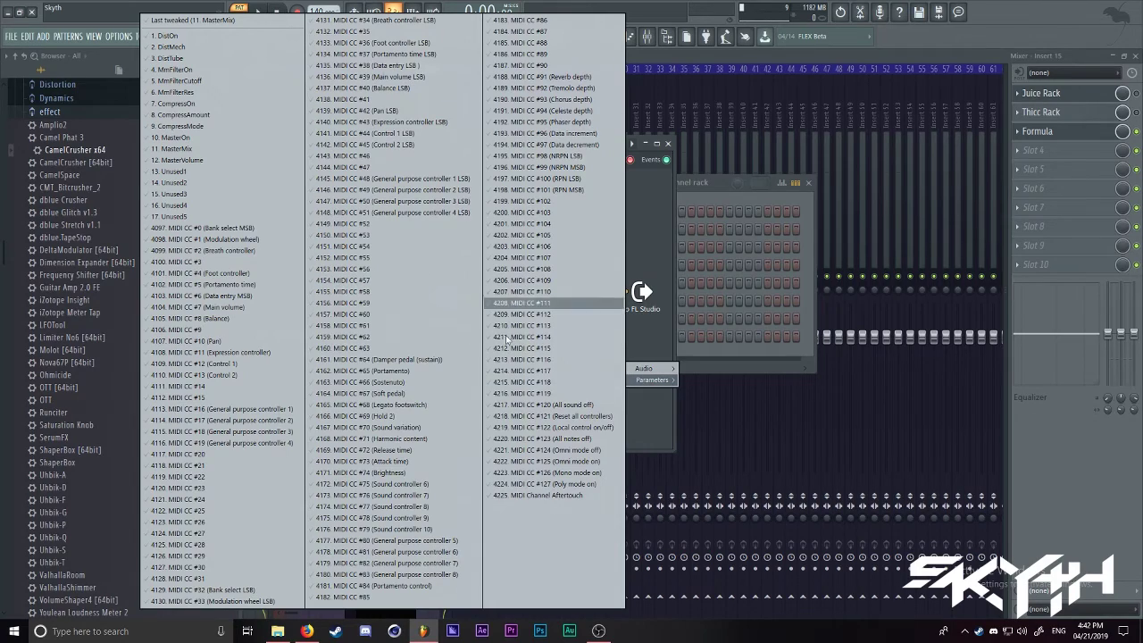
click(177, 149)
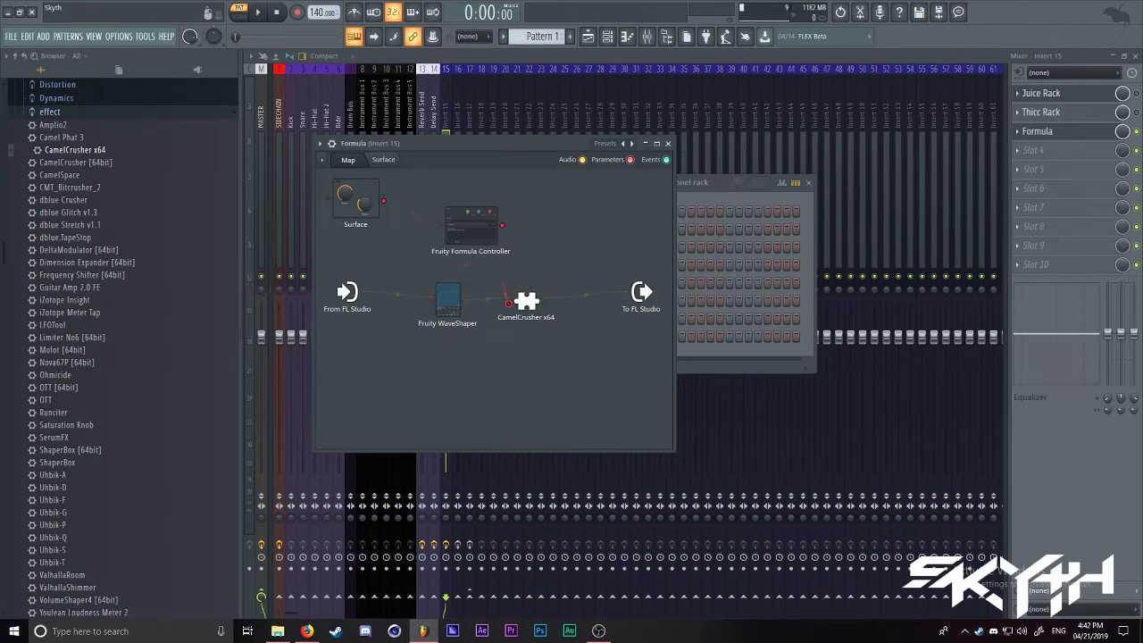
Step: Set CamelCrusher's tube distortion to 73% and return to the control surface
double_click(526, 301)
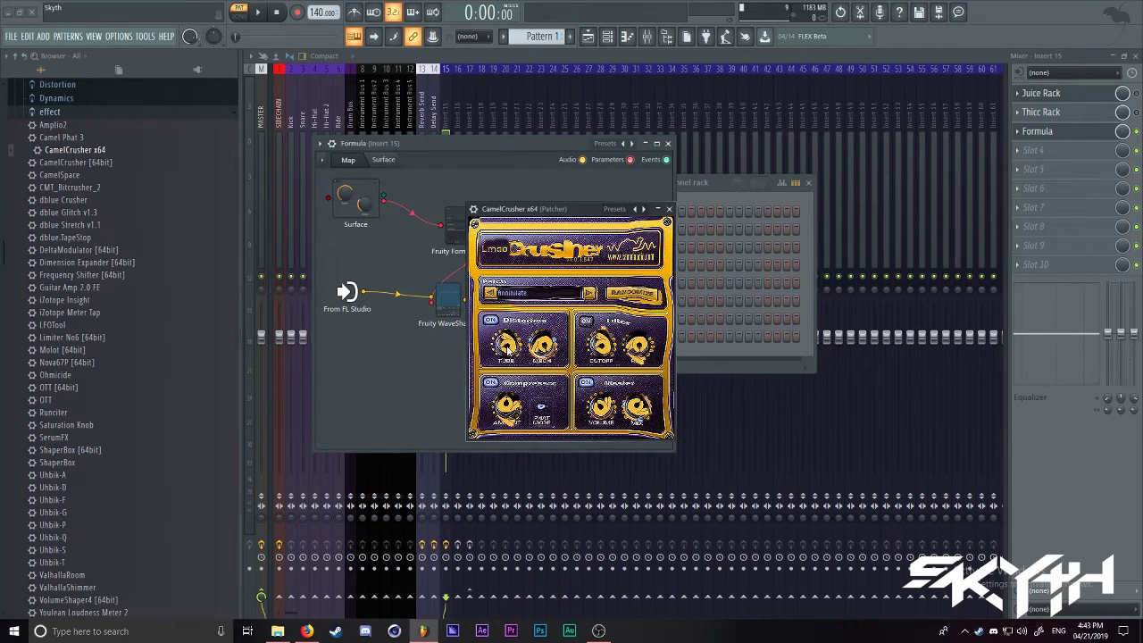
drag(507, 347, 513, 310)
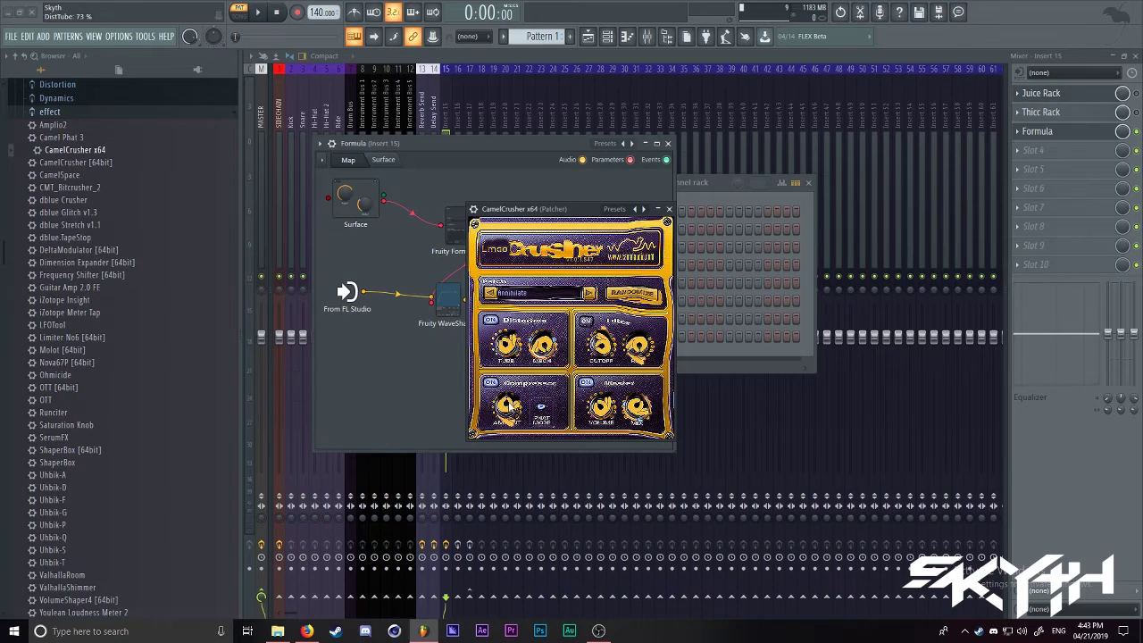
click(669, 208)
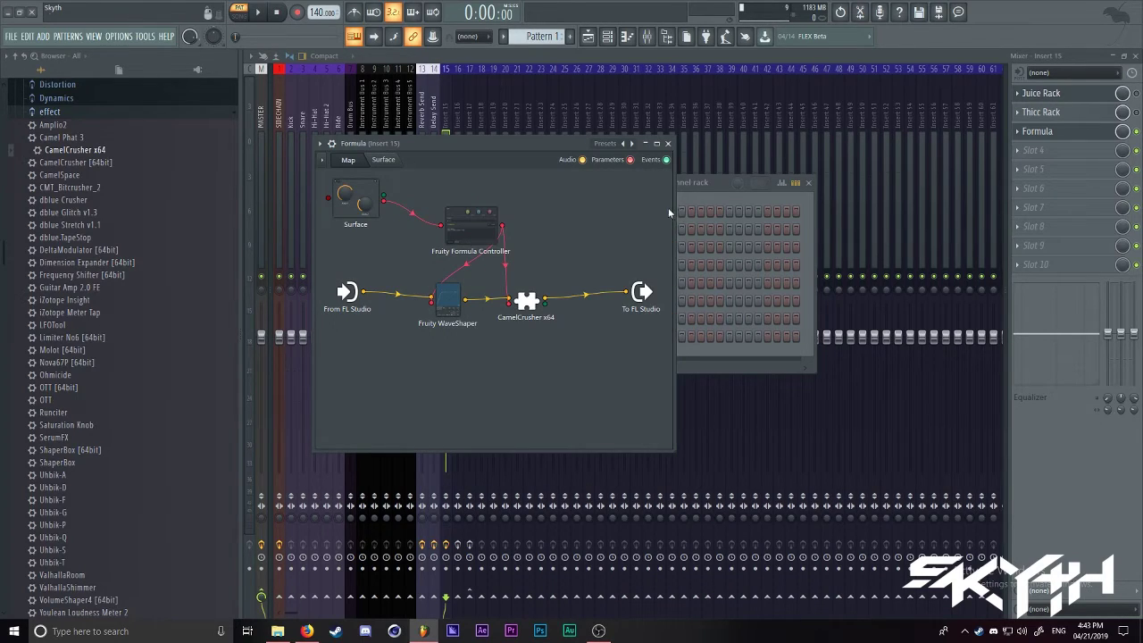
click(391, 162)
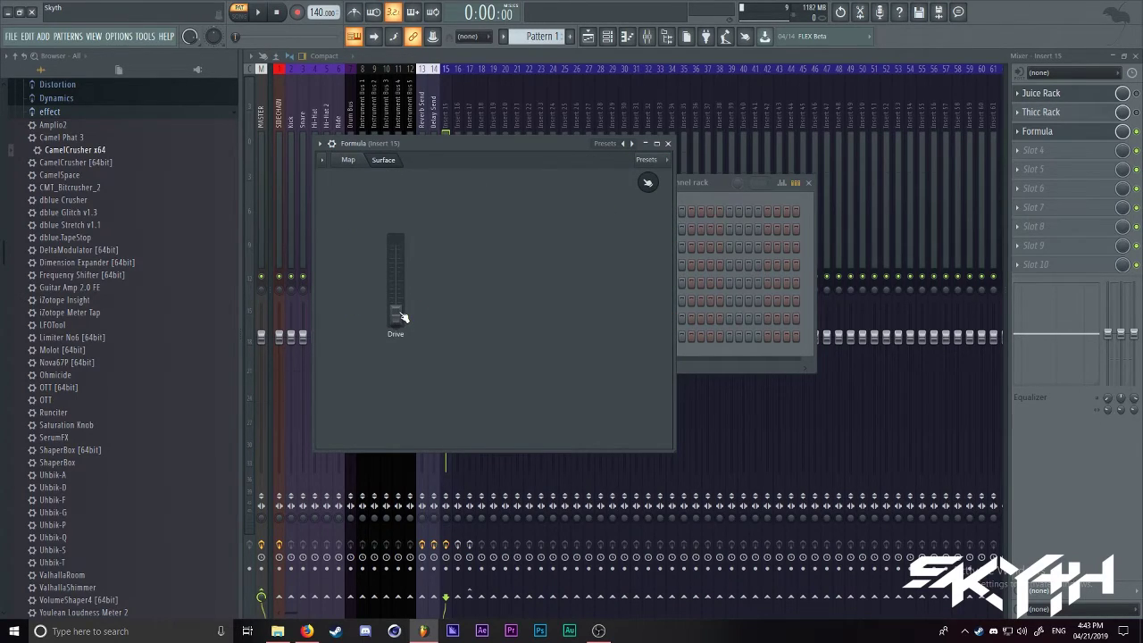
Step: Raise the Drive slider on the control surface to audition the distortion, and go back to the patch map
drag(396, 323, 396, 288)
click(349, 160)
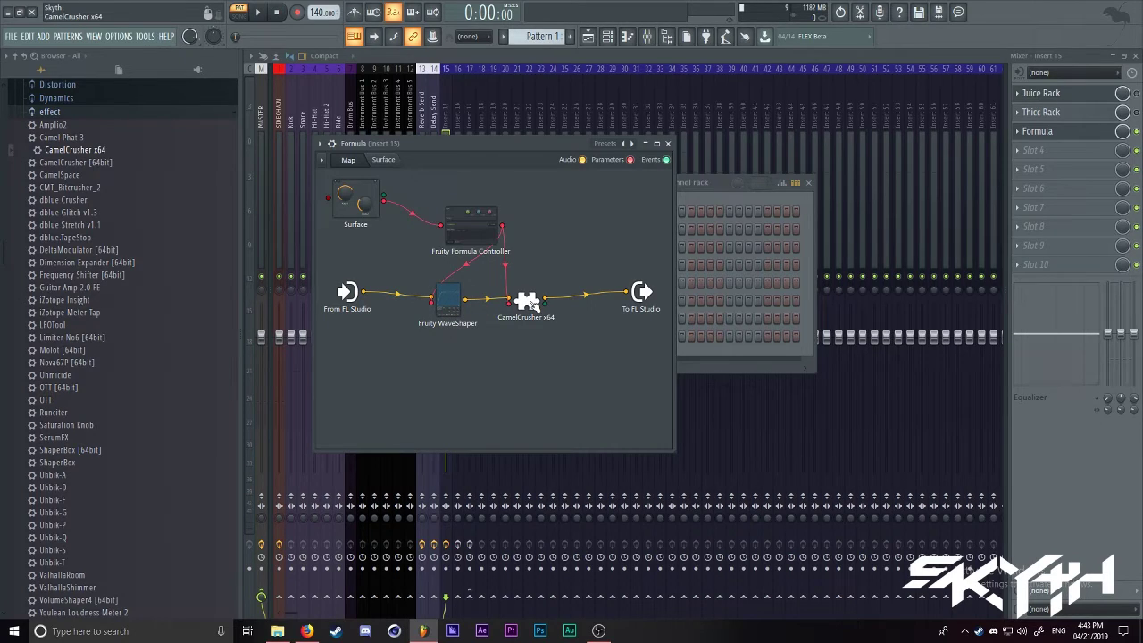
click(1038, 94)
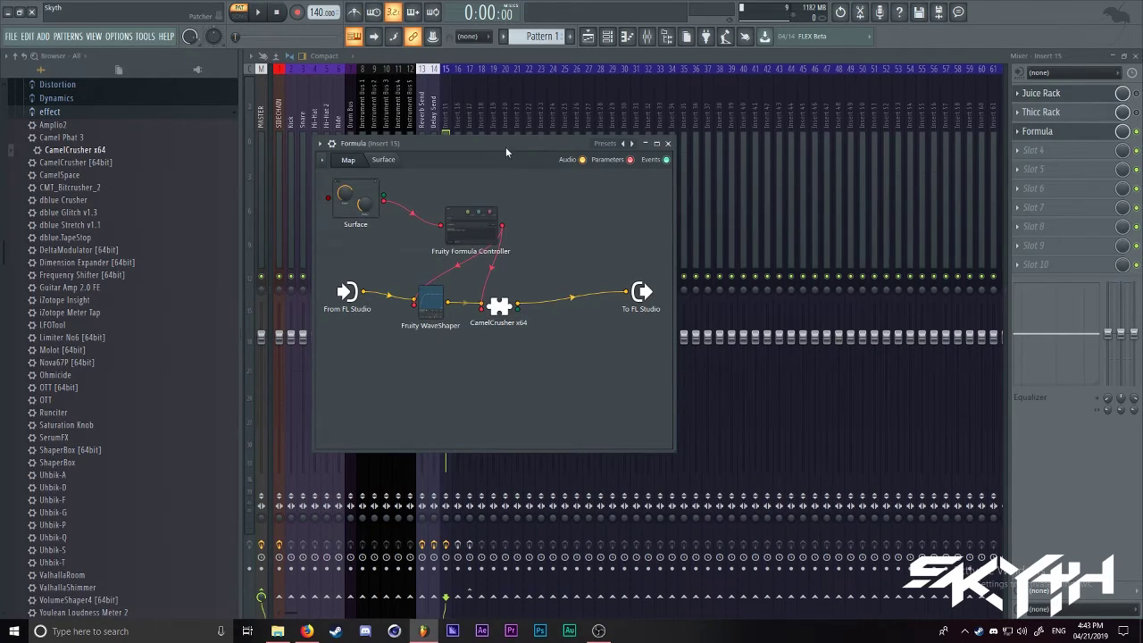
Step: Insert OTT [64bit] between CamelCrusher x64 and To FL Studio, and activate Depth as its parameter input
drag(505, 148, 533, 148)
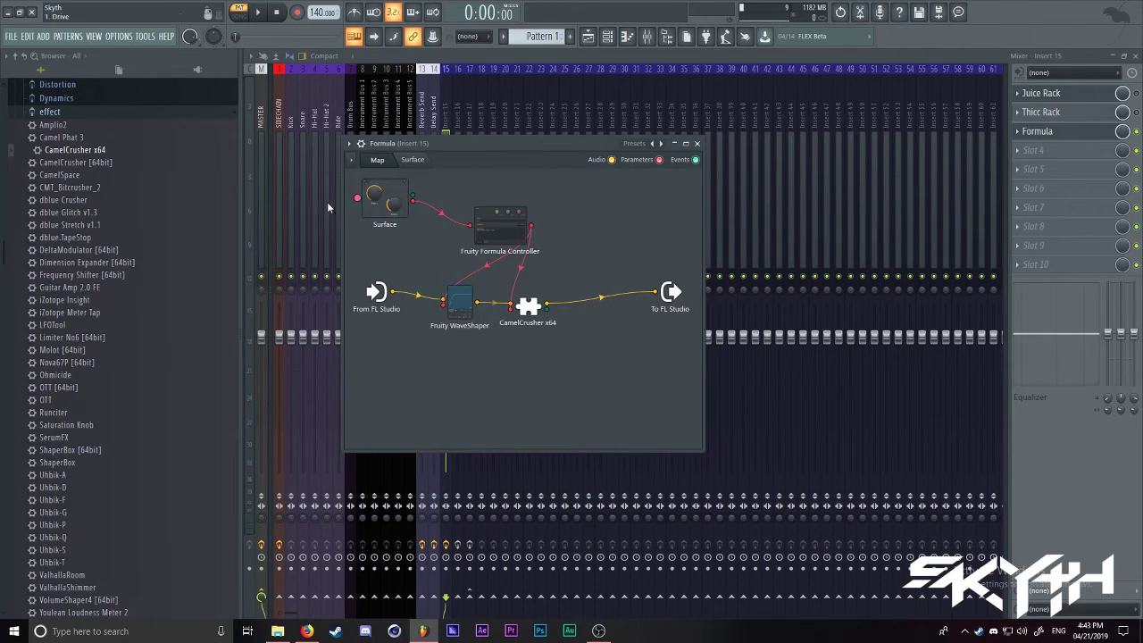
drag(59, 388, 592, 301)
right_click(596, 303)
mouse_move(616, 364)
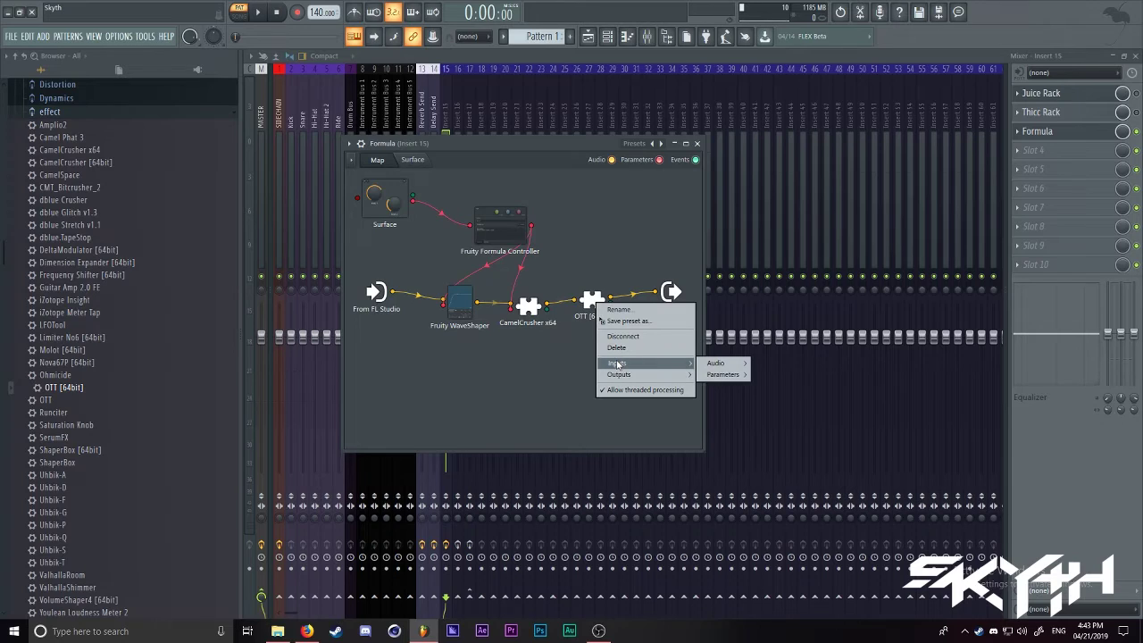
mouse_move(725, 375)
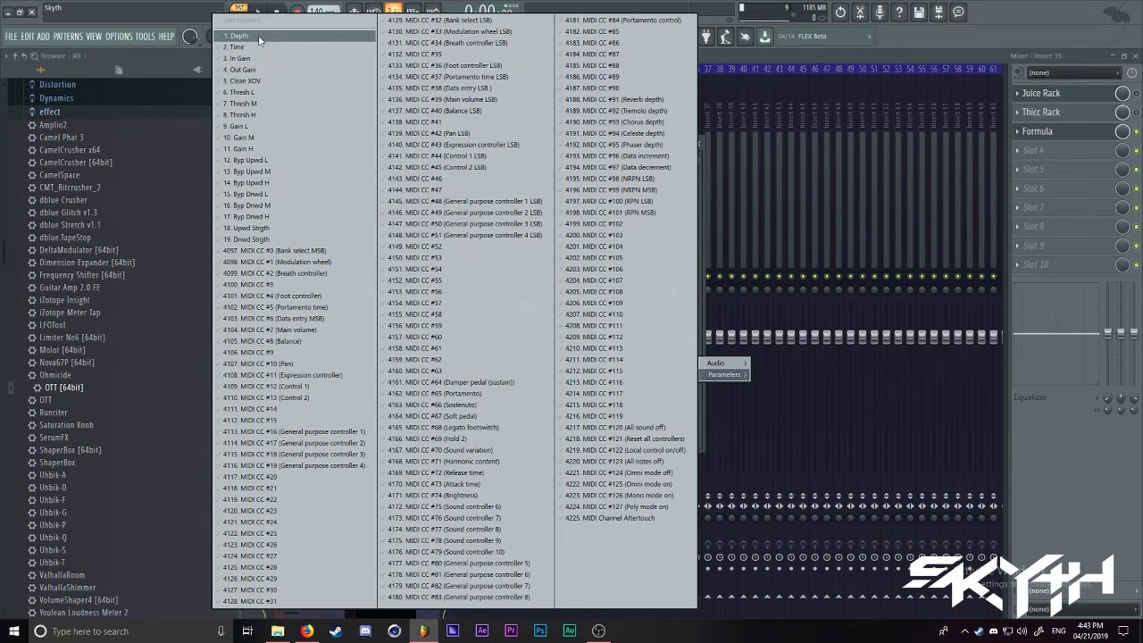
click(248, 41)
Step: Add a second slider to the control surface and rename it OTT
click(416, 161)
right_click(489, 318)
click(523, 477)
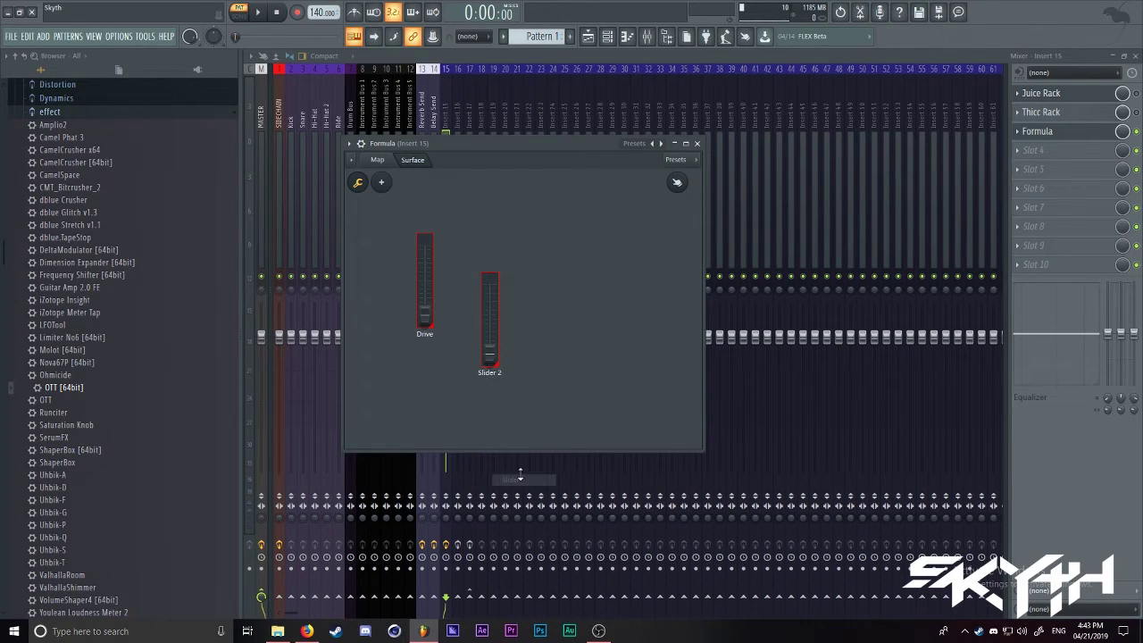
right_click(486, 307)
click(487, 304)
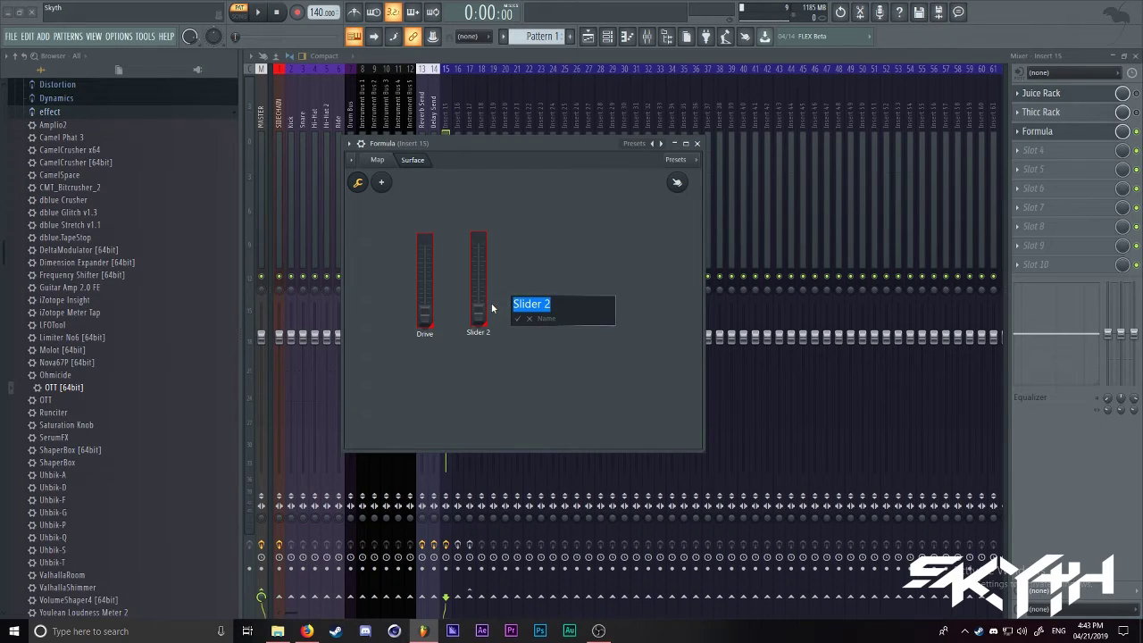
text(OTT)
key(Return)
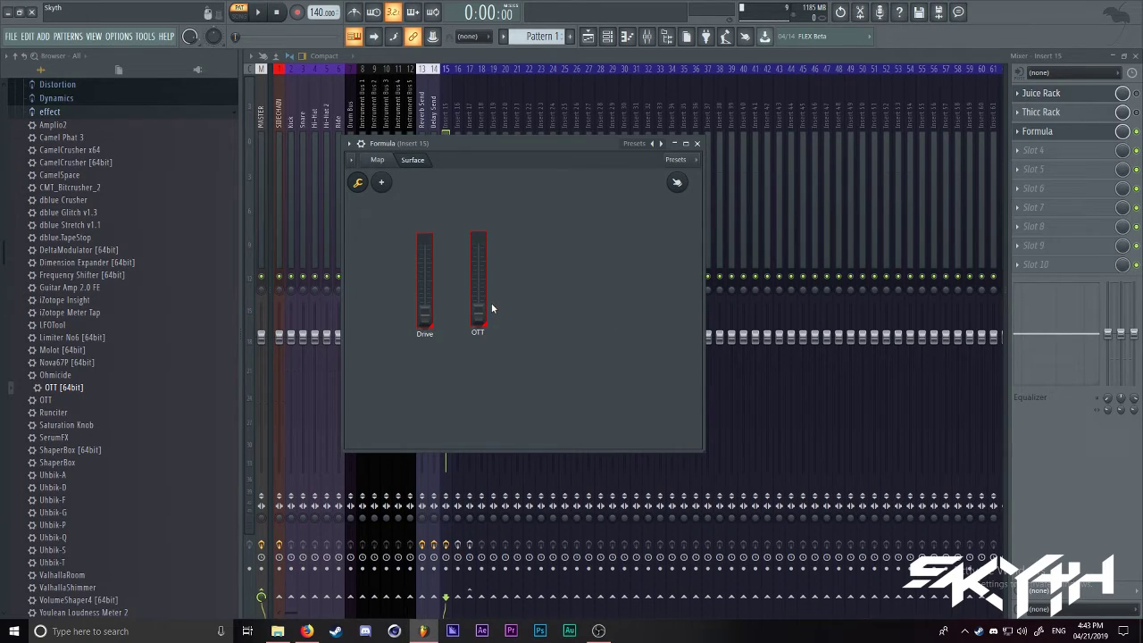
Step: Align the OTT slider directly beside the Drive slider and hide the surface's editing controls
drag(486, 305, 463, 306)
key(Return)
key(Return)
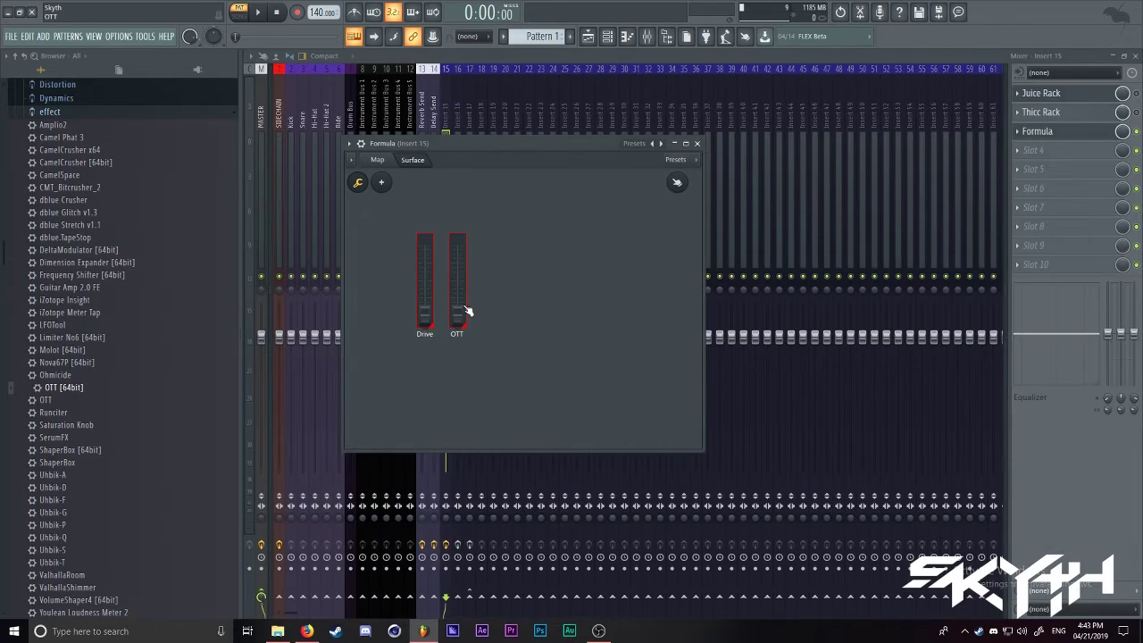
click(676, 184)
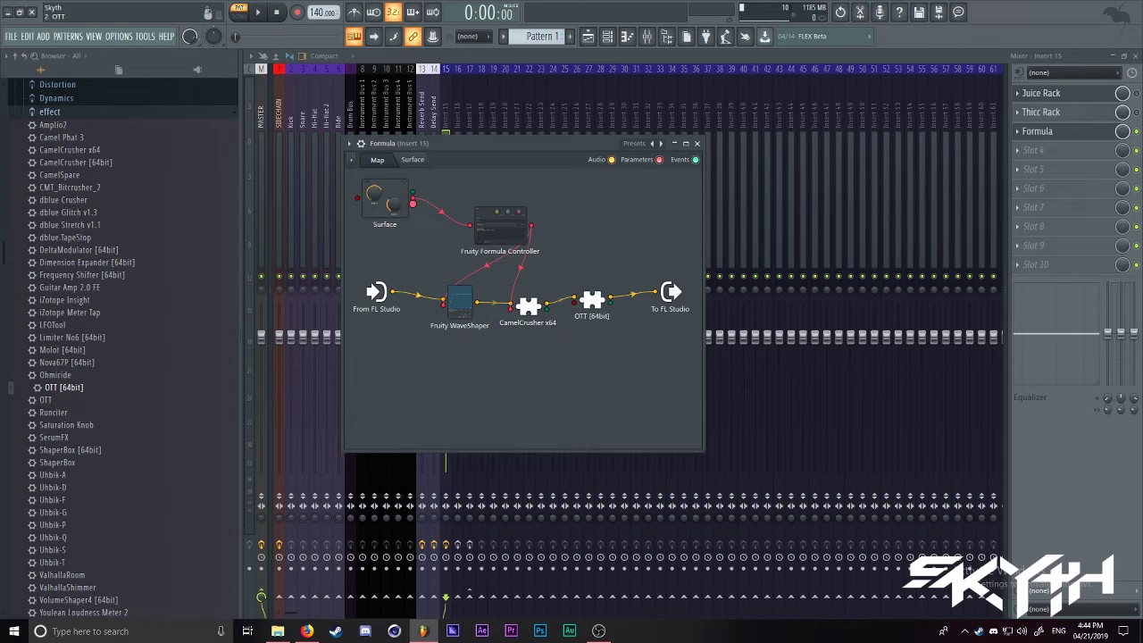
Step: Connect the Surface's OTT output to the Depth input of OTT [64bit] and audition the OTT slider
drag(412, 204, 574, 304)
click(414, 164)
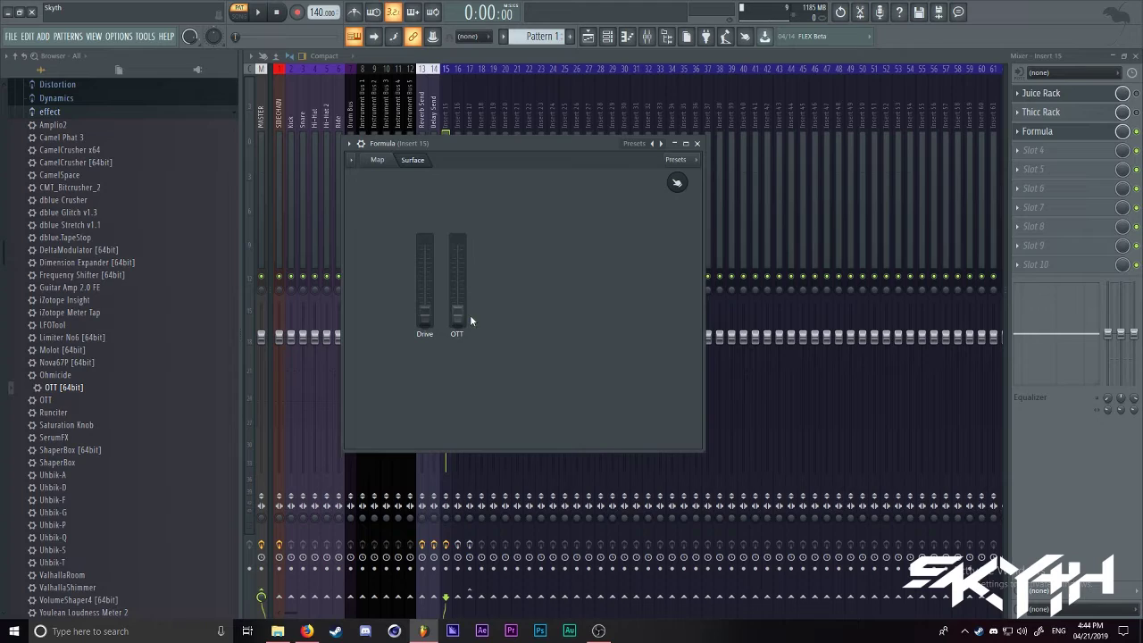
click(377, 160)
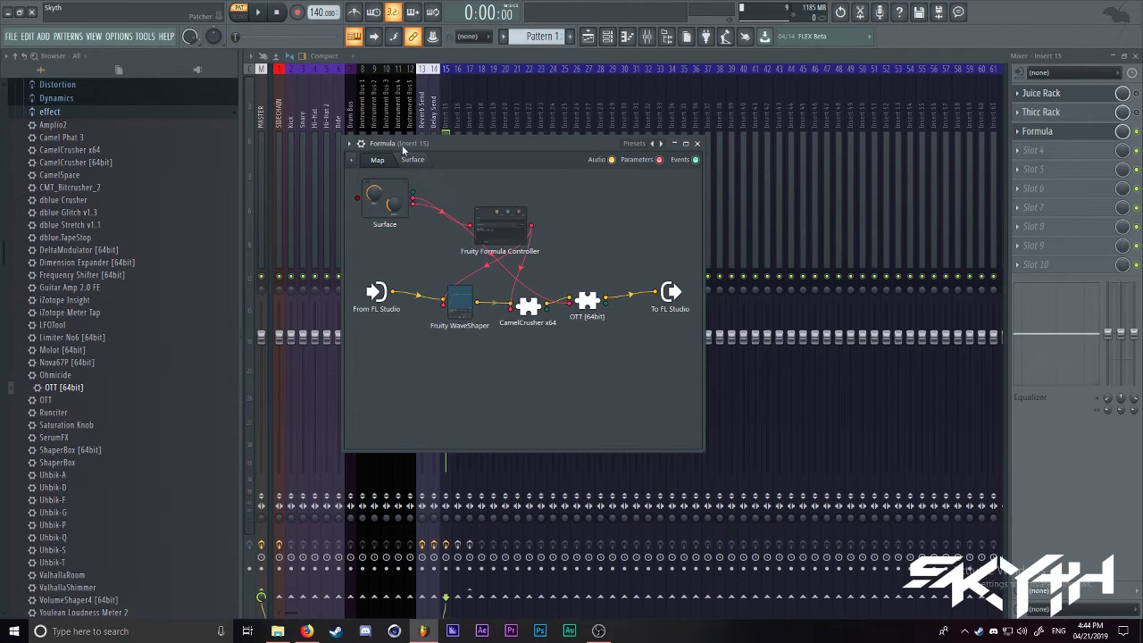
click(414, 163)
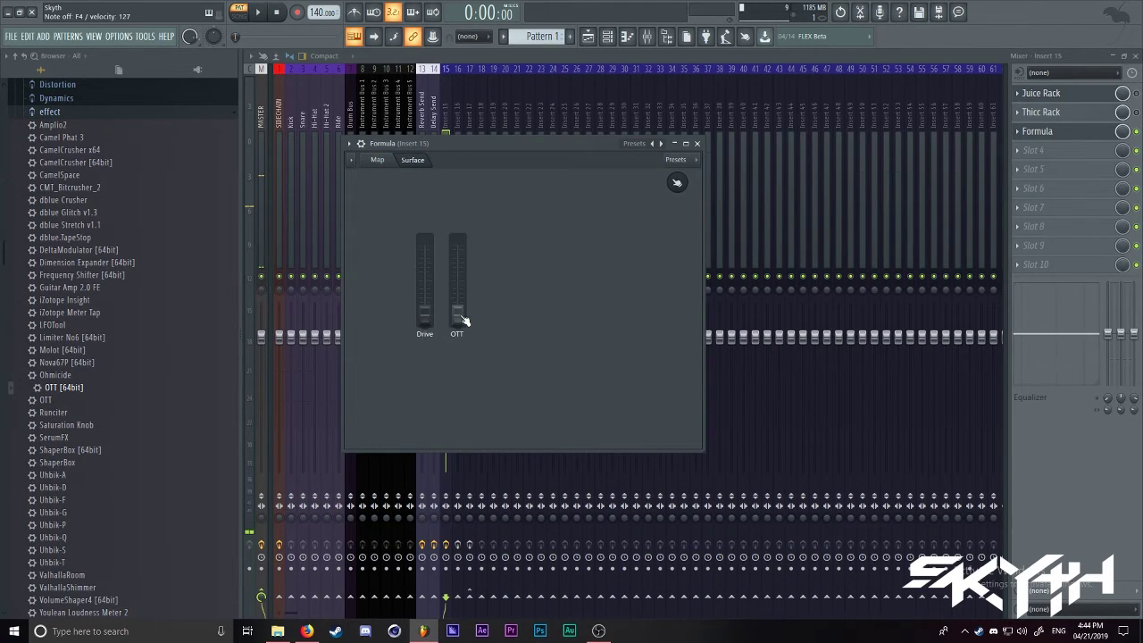
drag(458, 315, 457, 242)
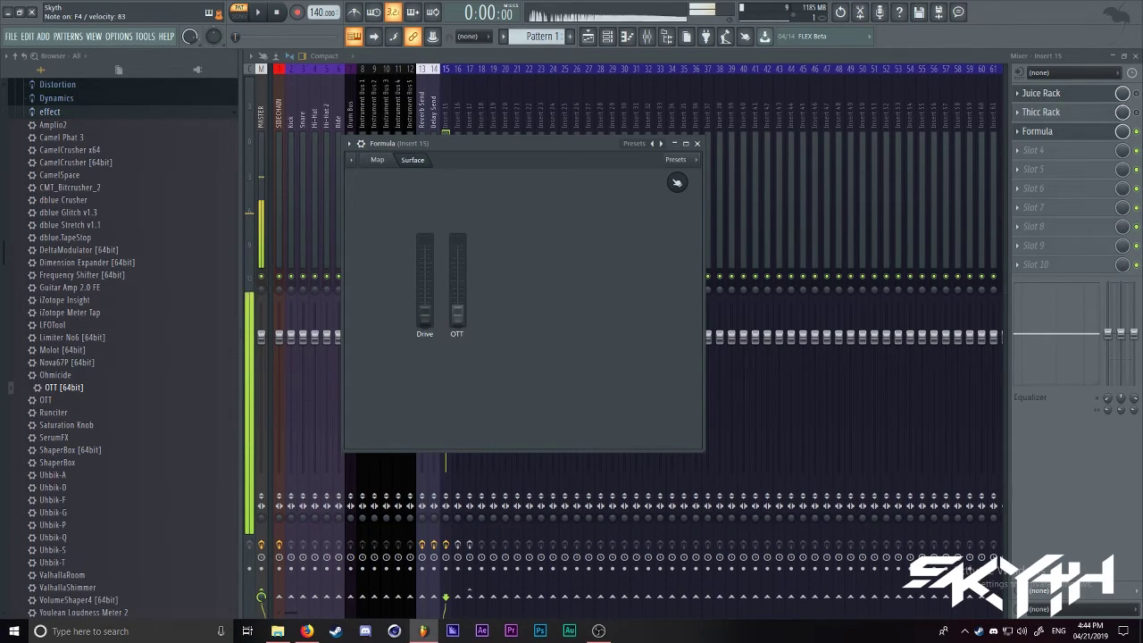
Step: Review the patch map and the Fruity Formula Controller's inputs and formula, and close the Formula patch
click(377, 160)
click(593, 313)
click(658, 198)
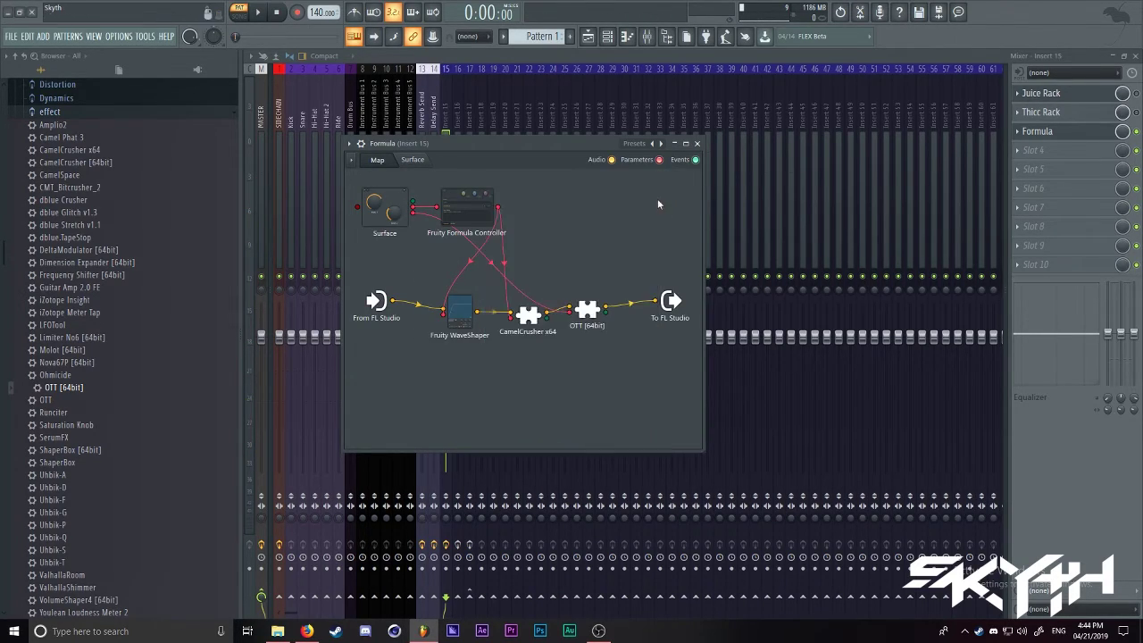
click(473, 212)
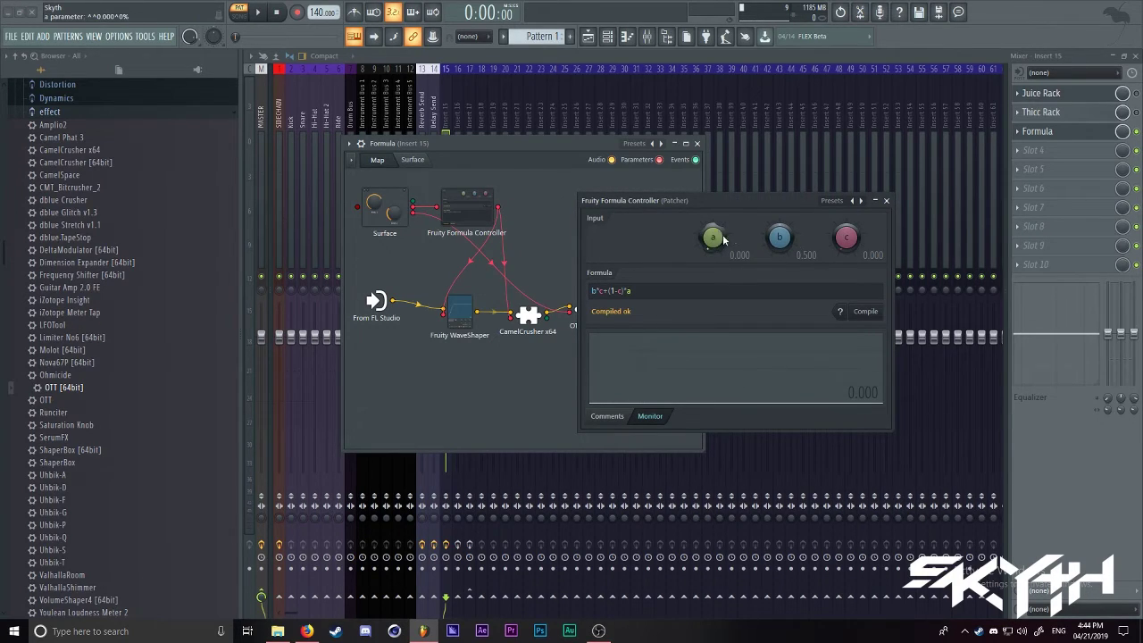
click(886, 201)
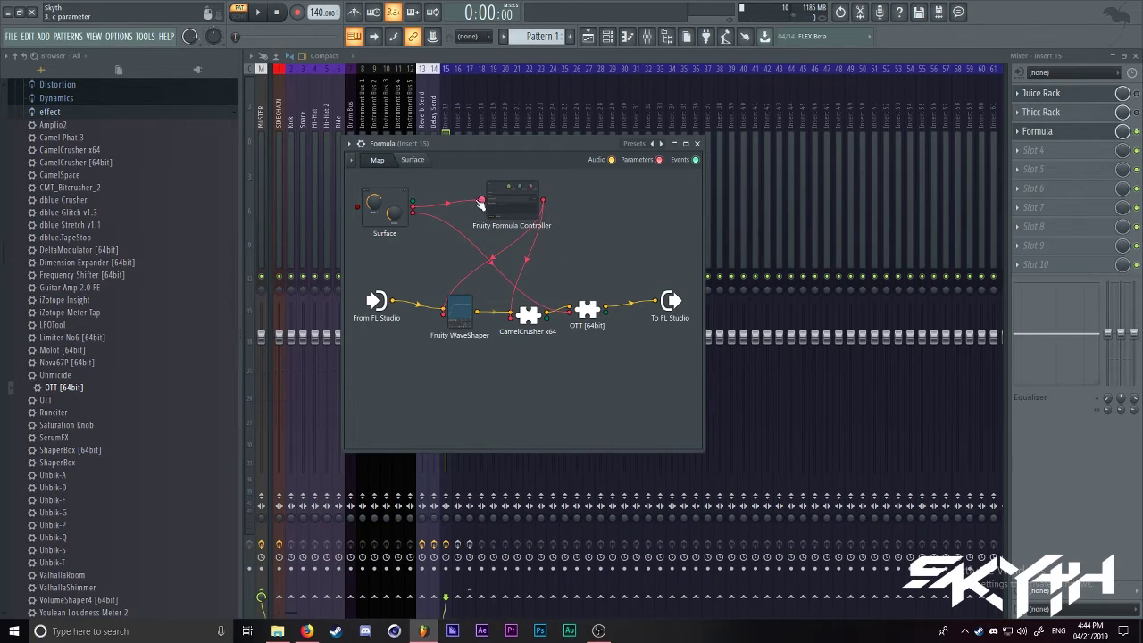
click(415, 160)
click(377, 160)
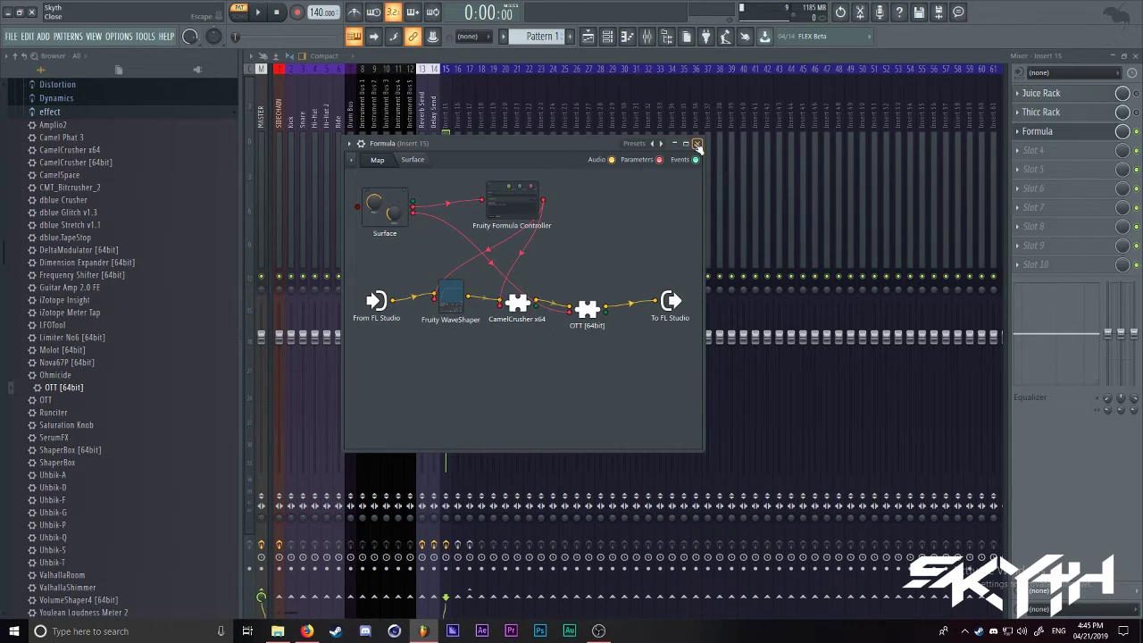
click(698, 144)
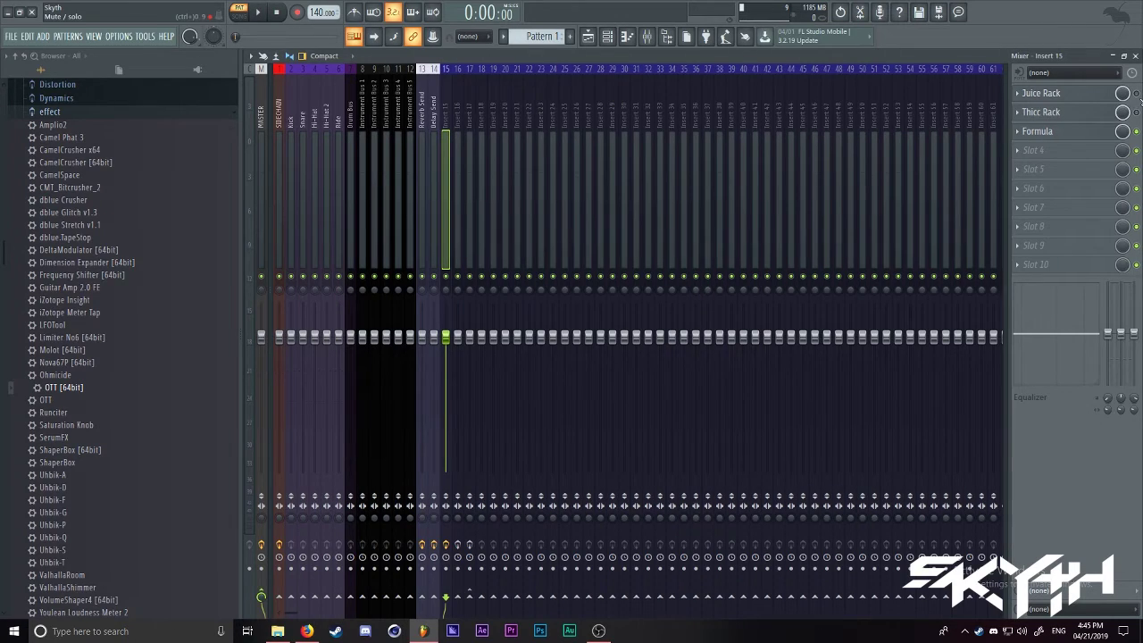
Step: View Thicc Rack briefly, open Juice Rack, and arrange its window clear of the Channel rack
click(1054, 112)
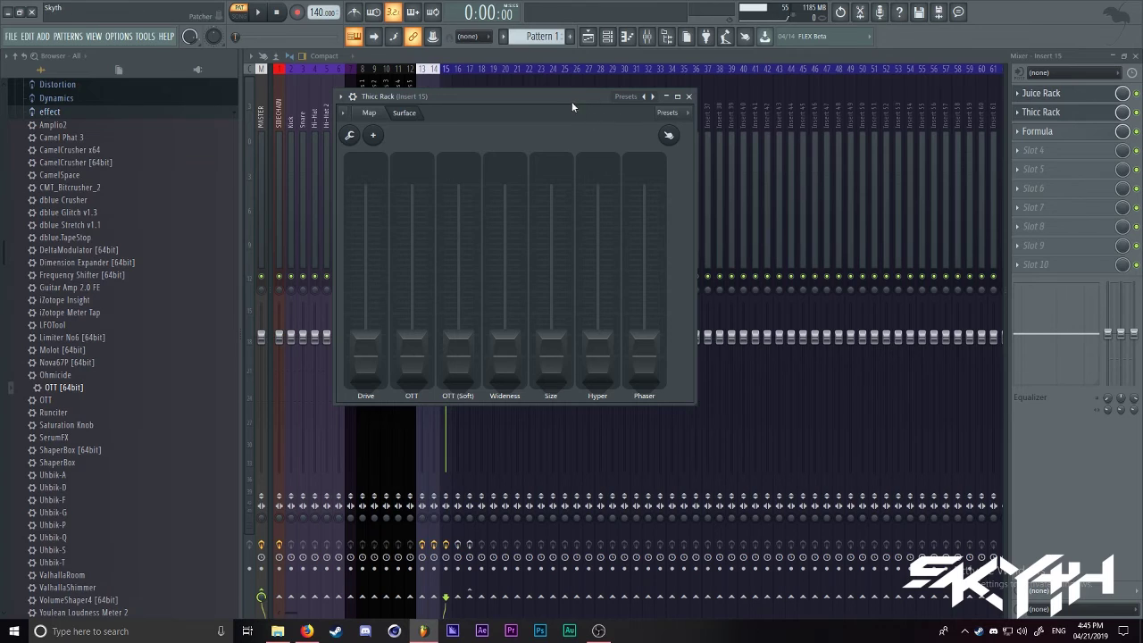
click(1054, 112)
click(1056, 95)
key(F6)
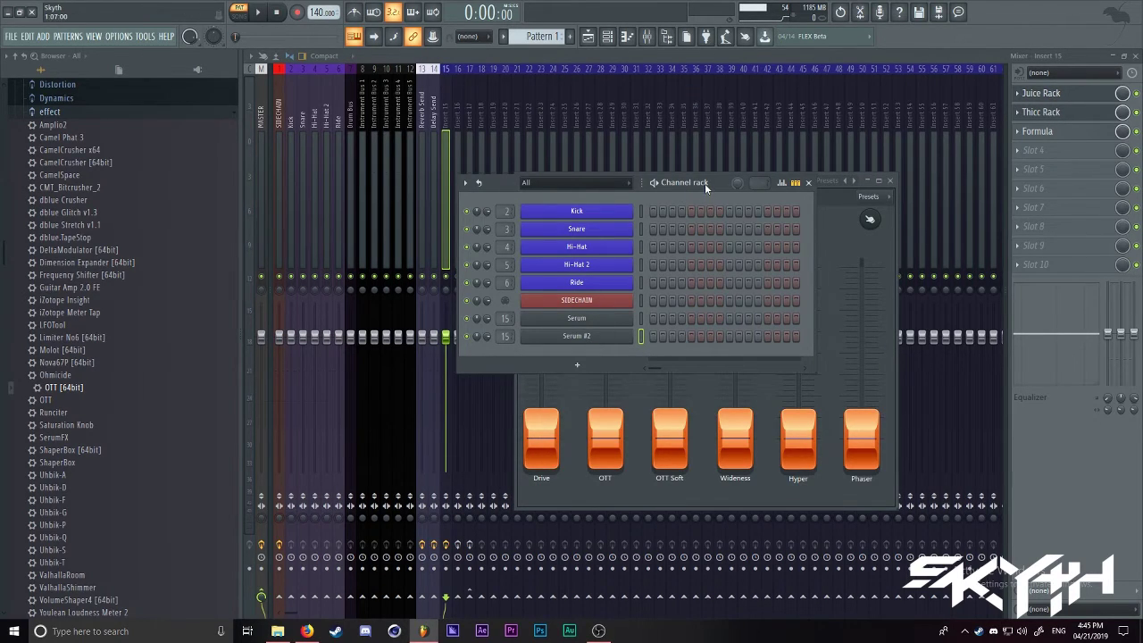
drag(705, 187, 494, 71)
drag(648, 179, 734, 265)
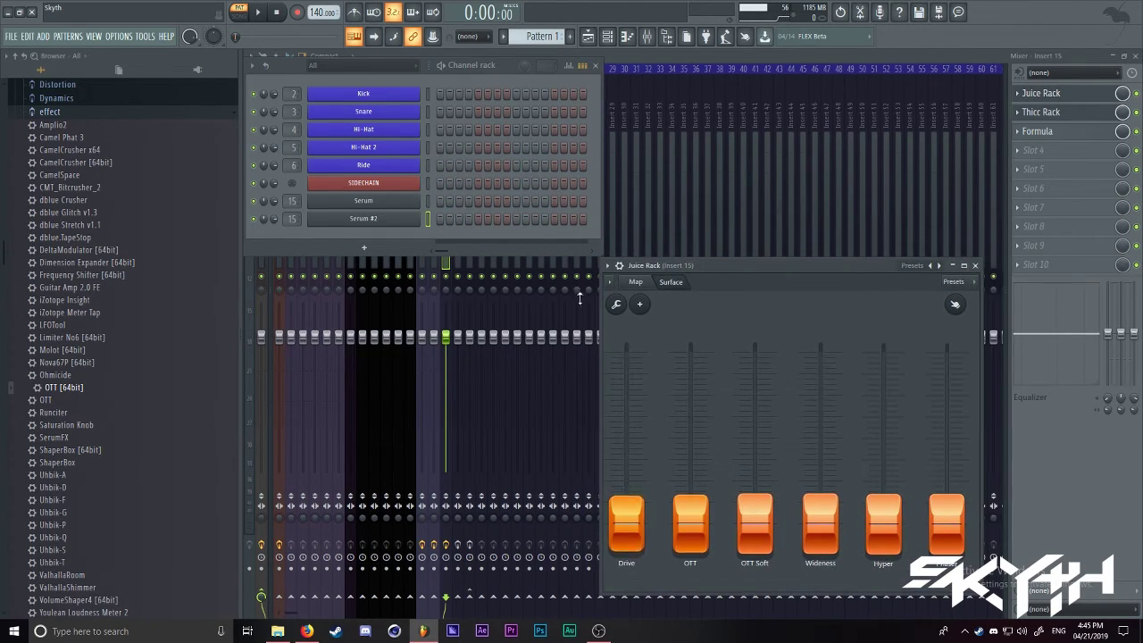
Step: Disable the Thicc Rack and Formula effect slots on Insert 15, keeping Juice Rack active
click(1137, 111)
click(1136, 131)
click(1085, 97)
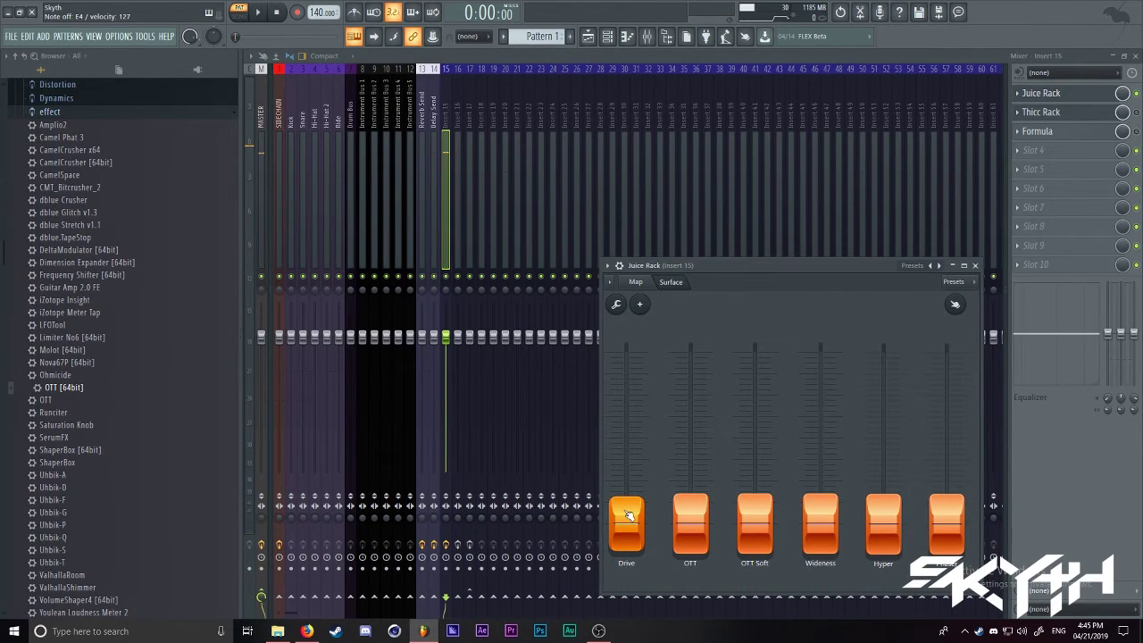
Step: Raise Juice Rack's Drive, OTT, OTT Soft, Wideness, Hyper and Phaser sliders in turn to audition each effect
drag(626, 525, 626, 438)
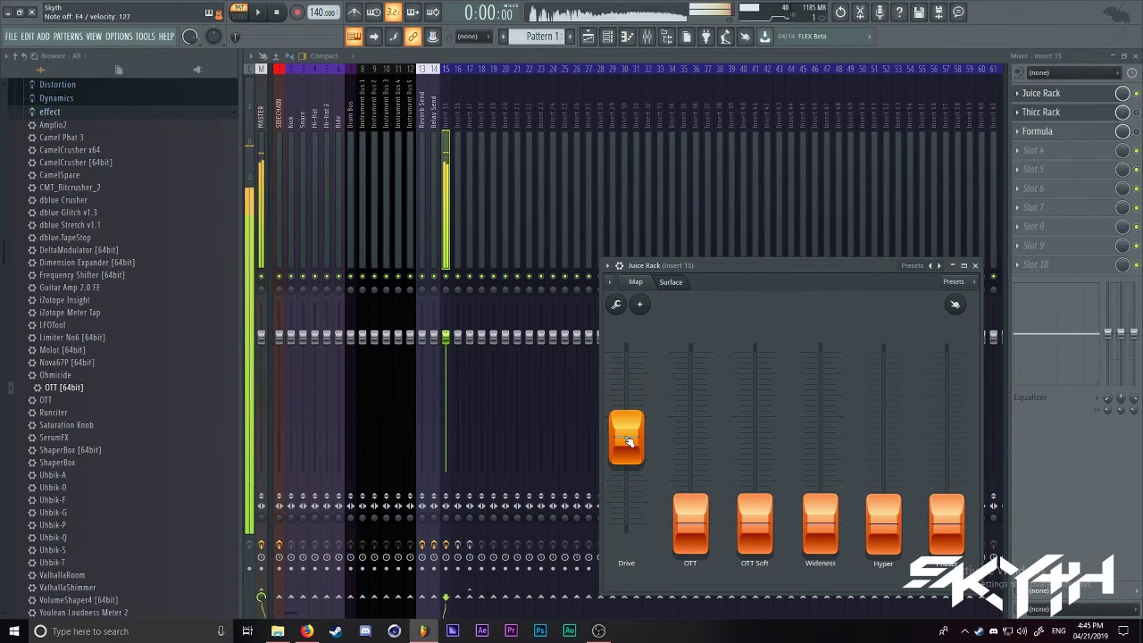
drag(689, 527, 690, 421)
drag(754, 525, 755, 452)
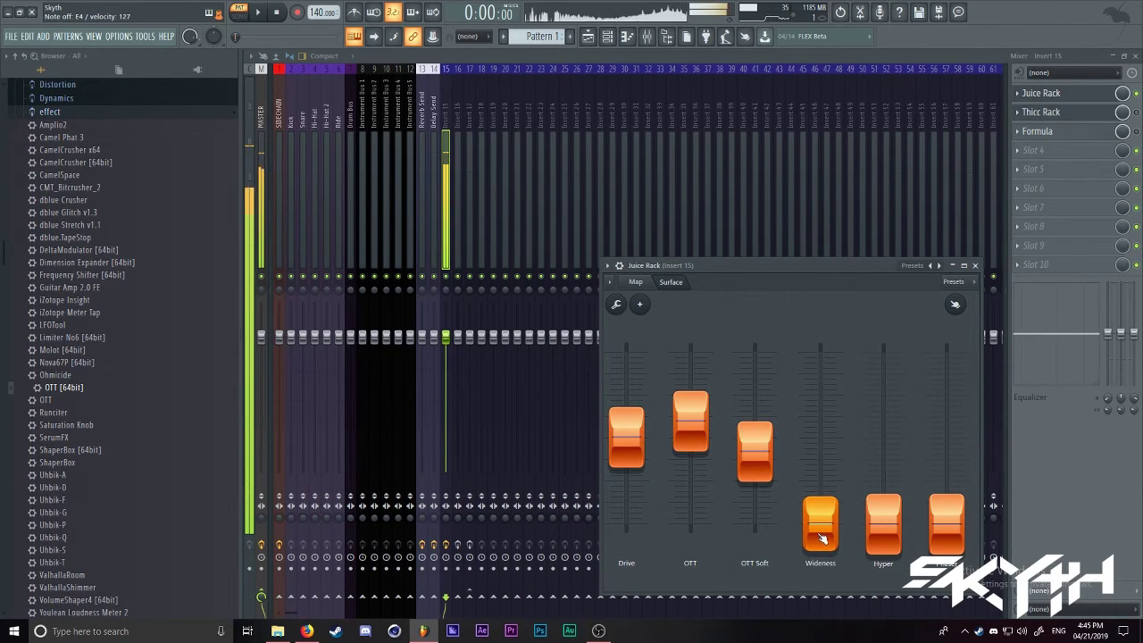
drag(819, 538, 819, 474)
drag(883, 525, 883, 472)
drag(947, 525, 949, 531)
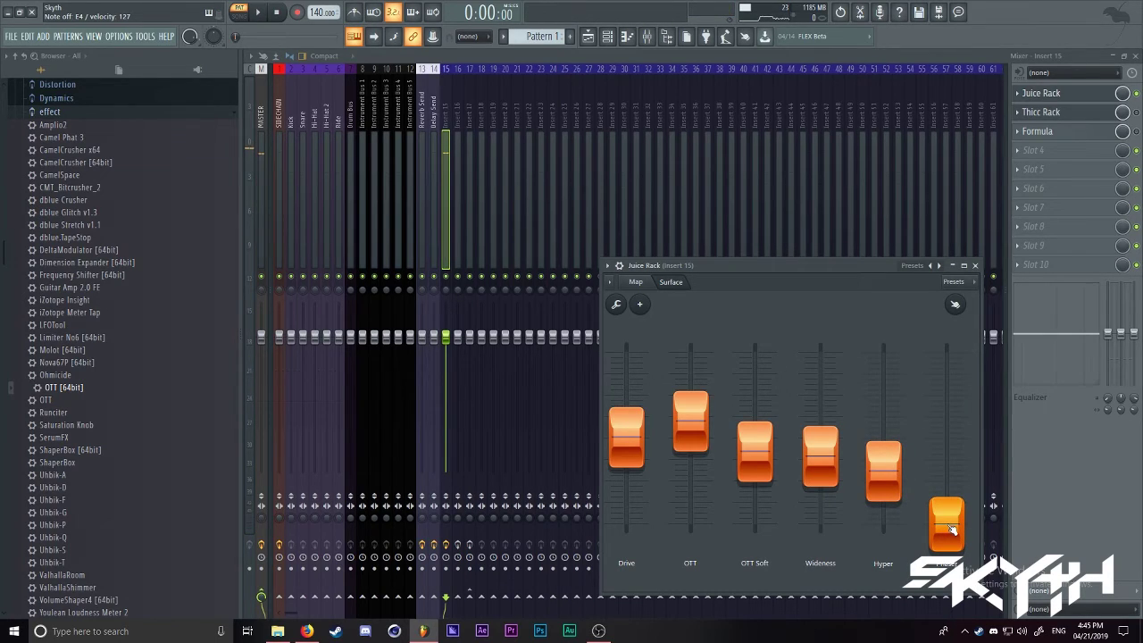
drag(944, 532, 947, 466)
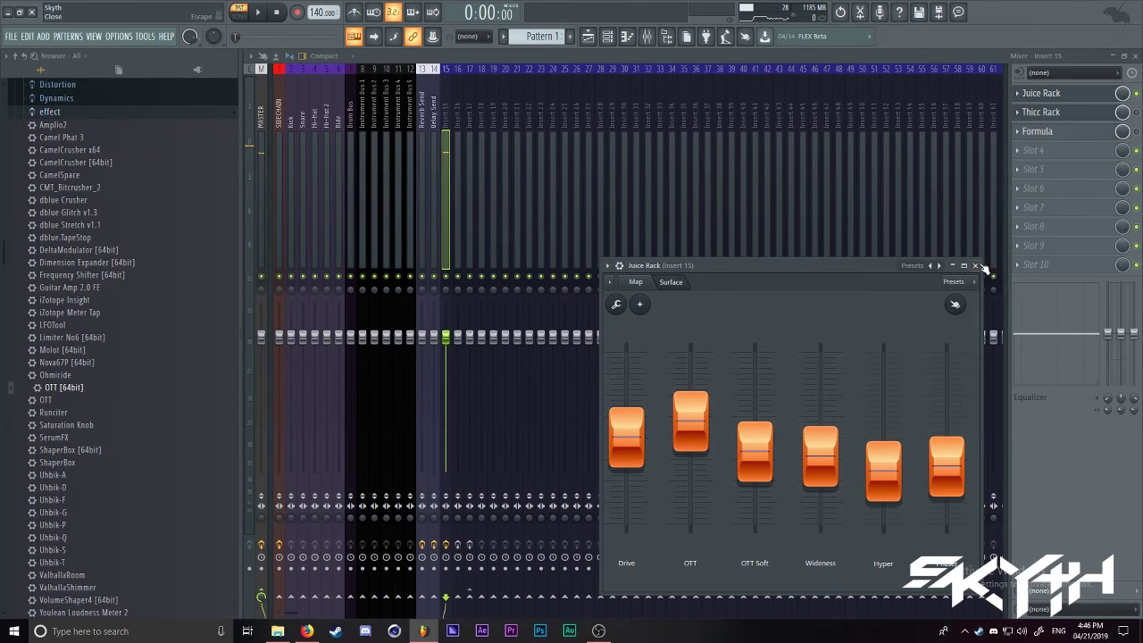
Step: Switch from Juice Rack to Thicc Rack, audition its raised Drive, OTT and OTT (Soft) sliders, and close it
click(982, 267)
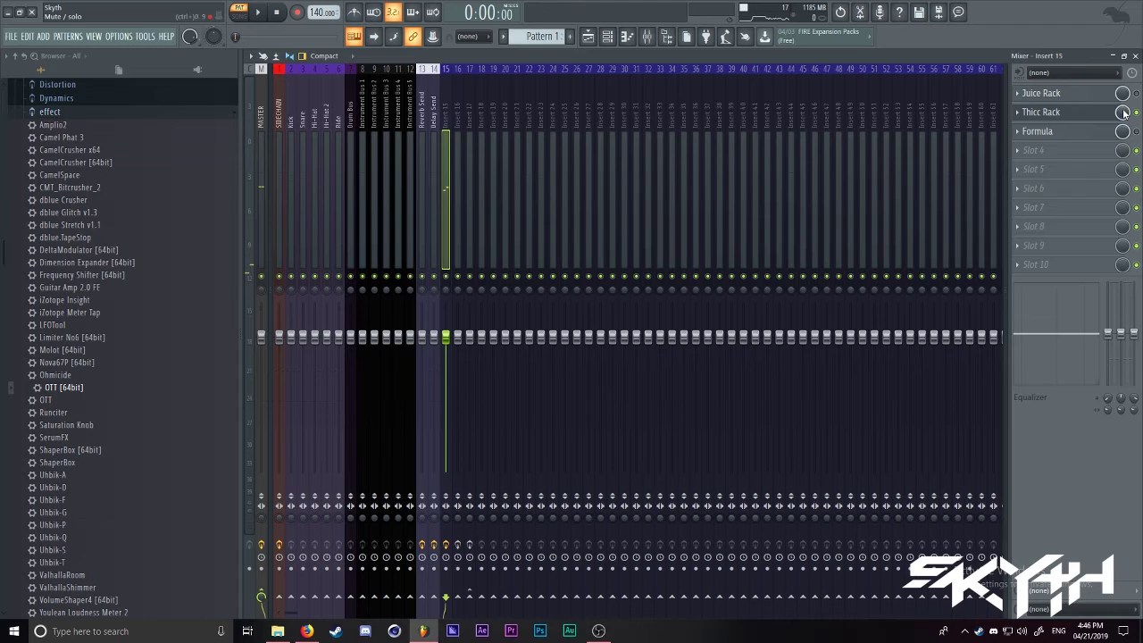
click(1072, 112)
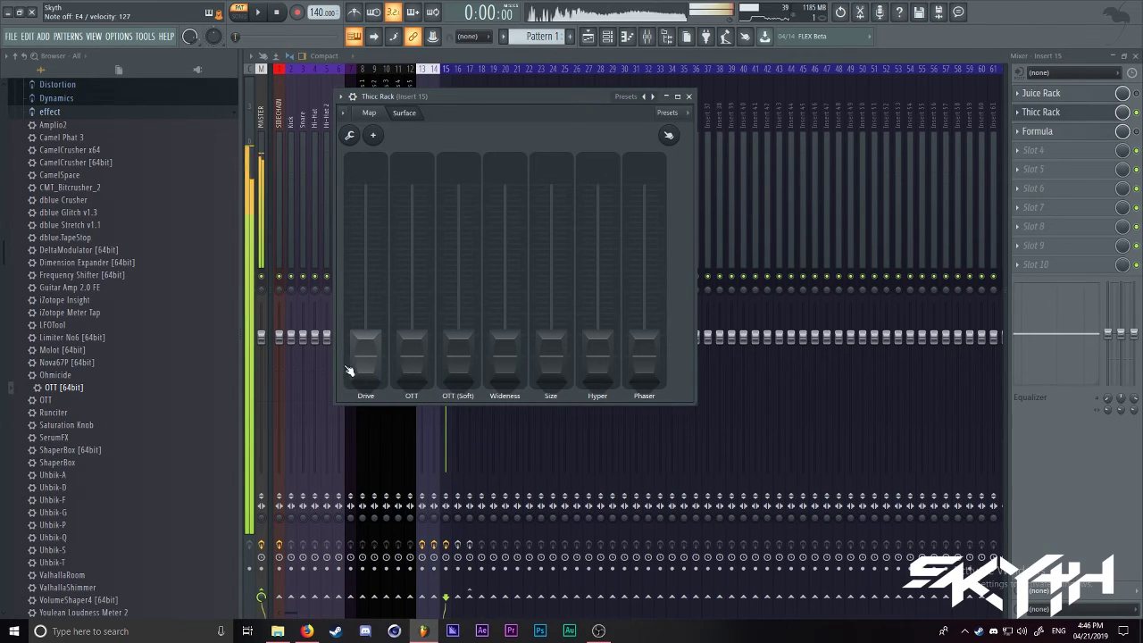
drag(363, 366, 362, 274)
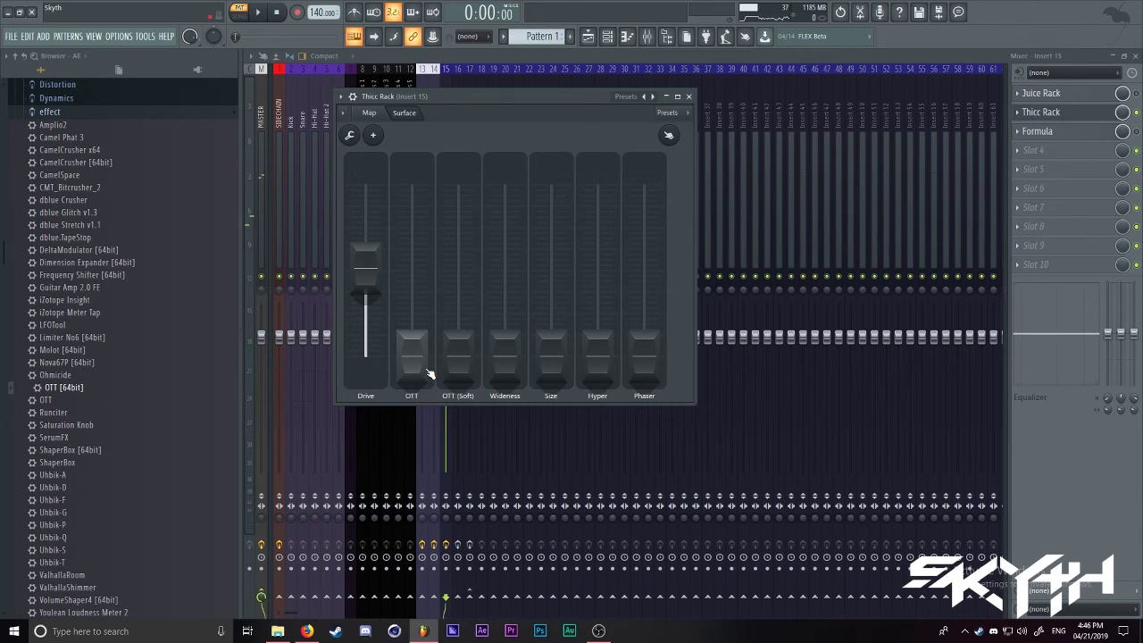
drag(415, 365, 415, 288)
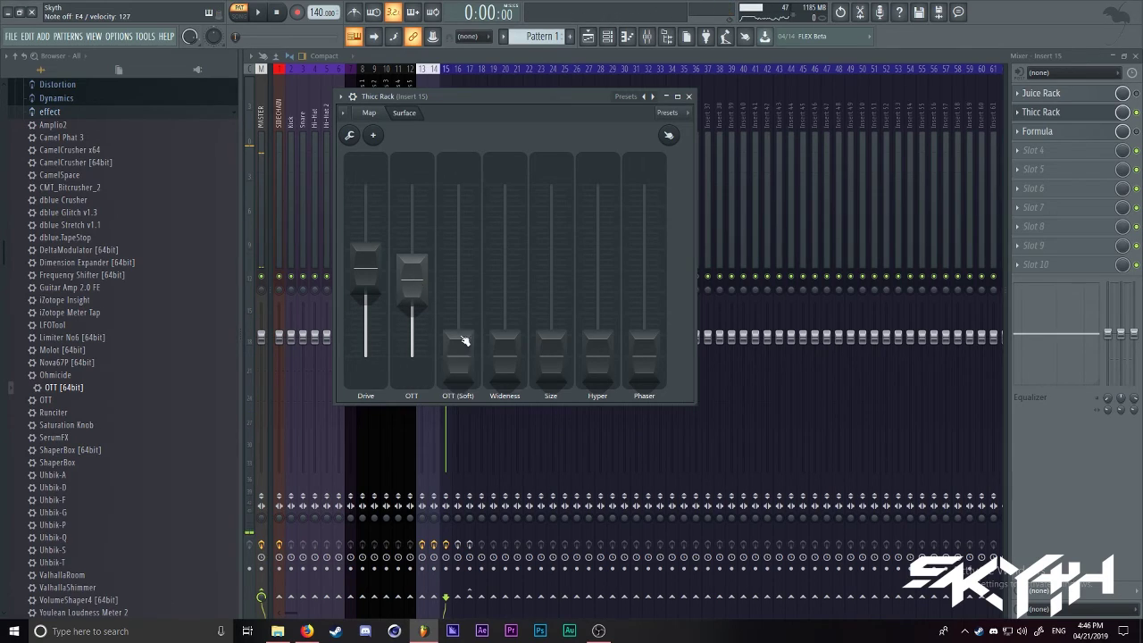
drag(461, 360, 459, 286)
click(688, 95)
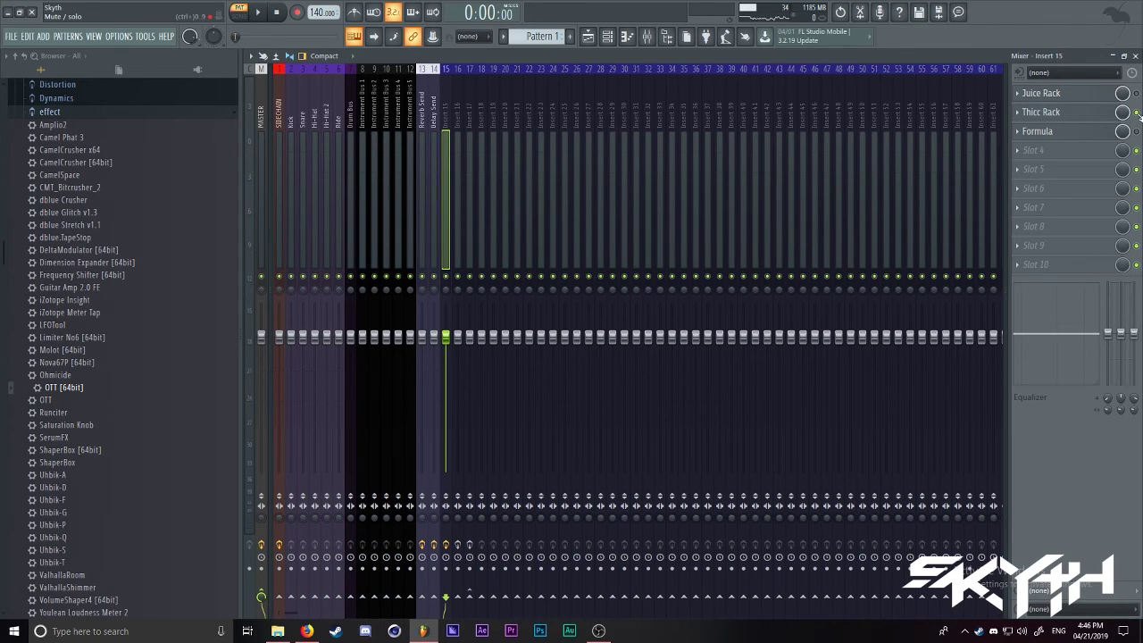
Step: Disable the Thicc Rack slot and reopen the rack with its sliders reset to minimum
click(1098, 113)
click(1067, 114)
click(1086, 115)
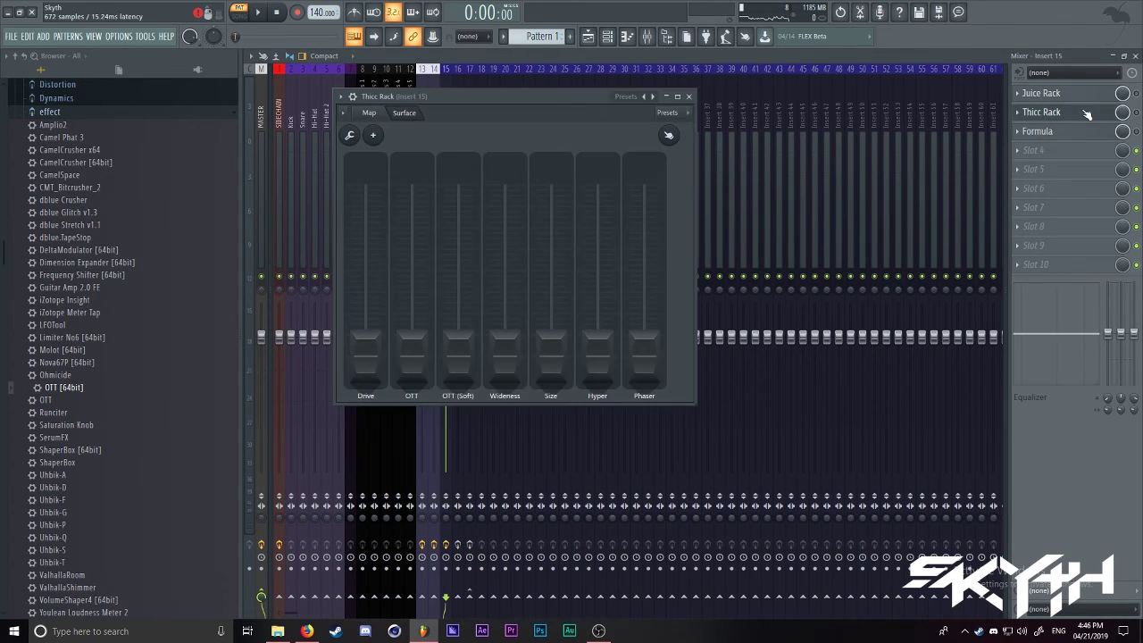
mouse_move(459, 353)
mouse_down()
mouse_move(459, 230)
mouse_move(459, 353)
mouse_up()
Step: Reopen the Formula patch and hide the editing controls on its surface
click(1082, 132)
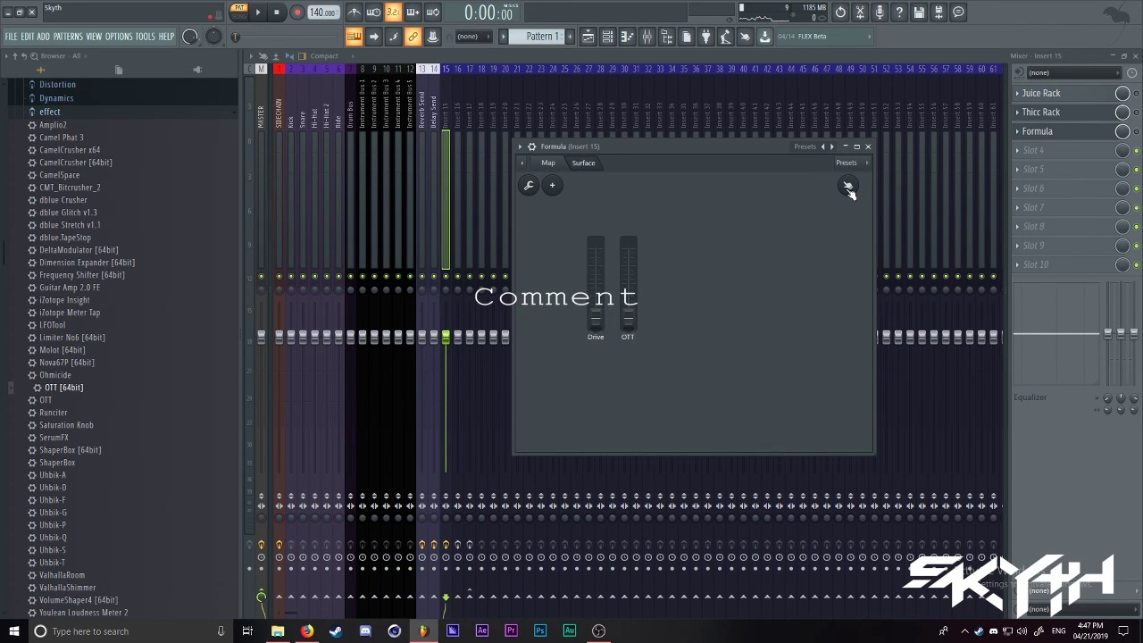
click(848, 188)
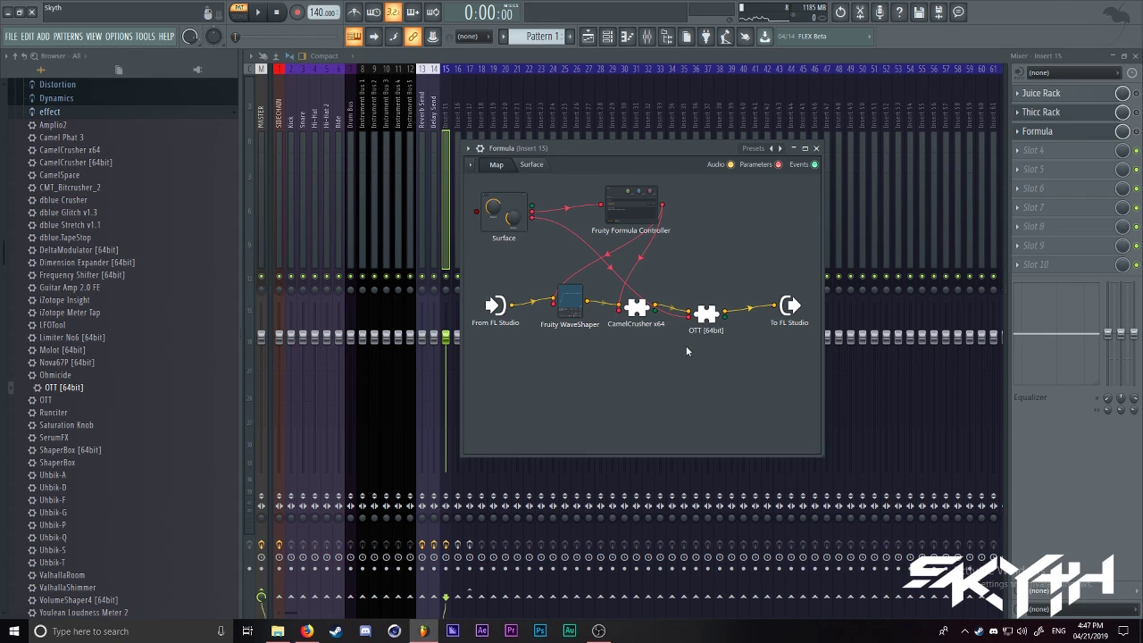